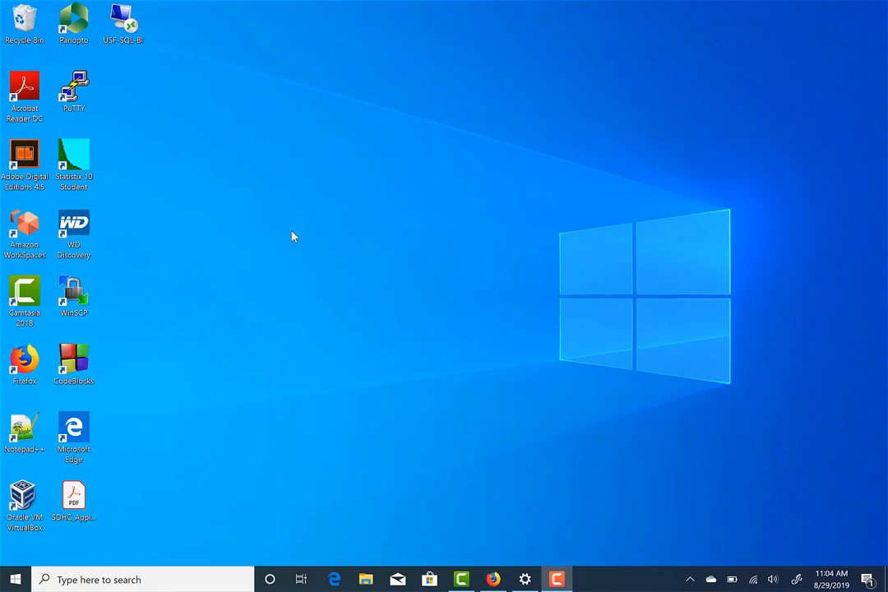
Search Windows for 'visual' and launch Visual Studio 2019 from the results.
left_click(117, 580)
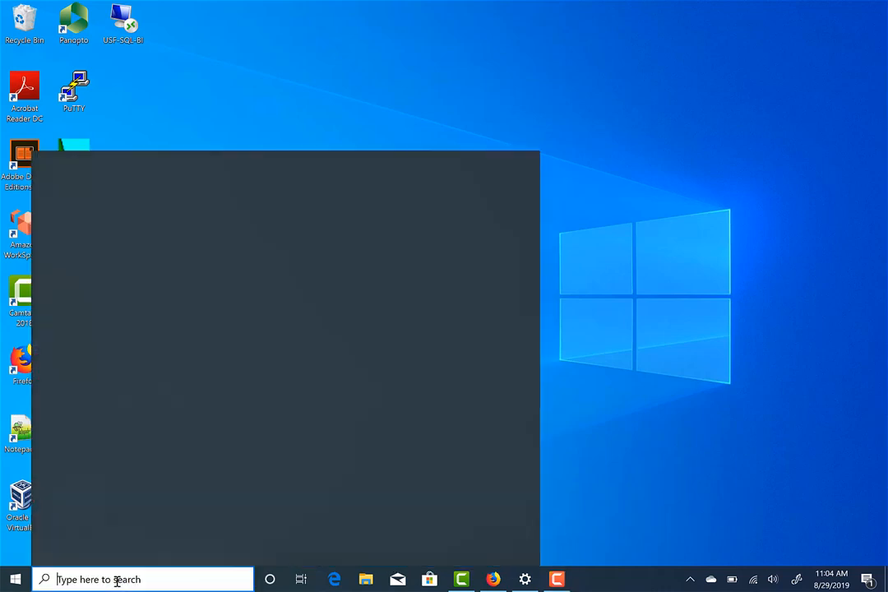
type("visual")
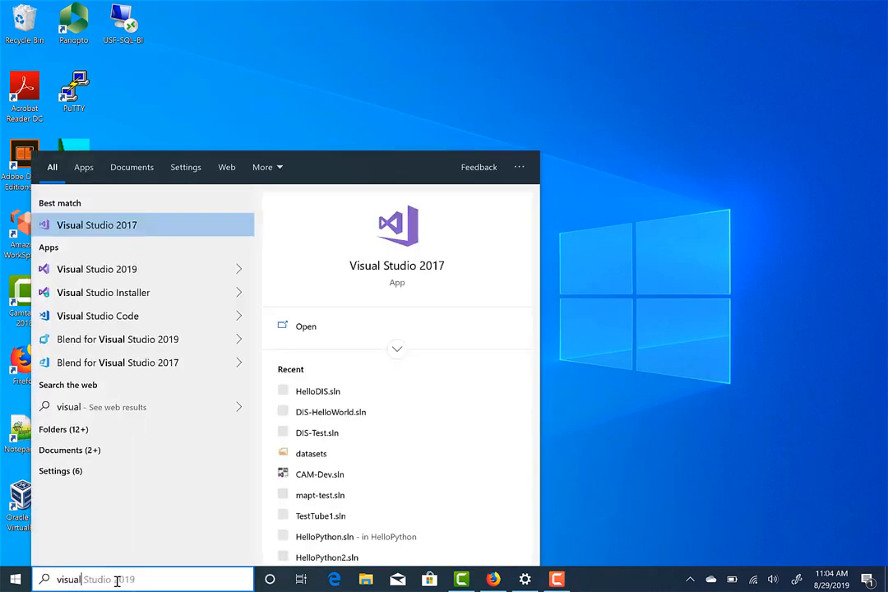
left_click(125, 269)
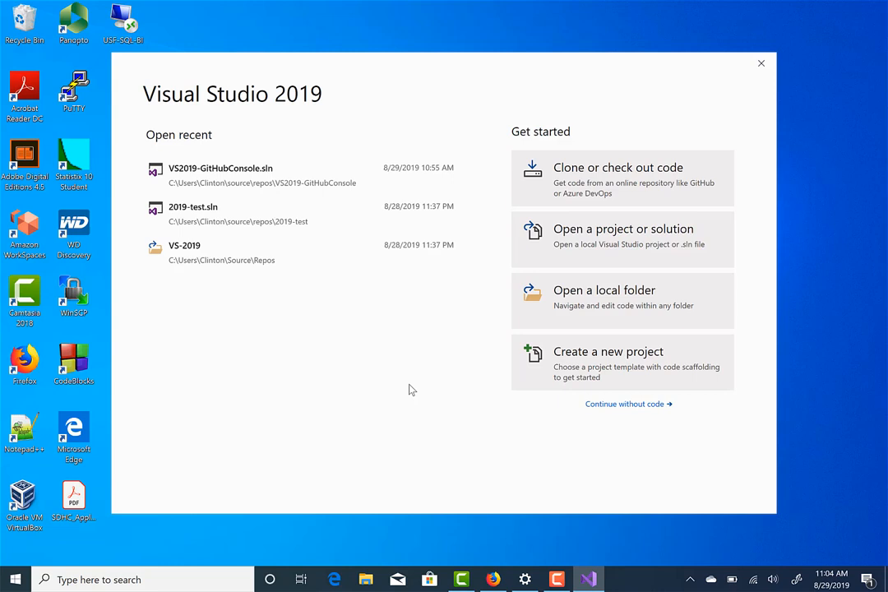
Start a new project from the C# Console App (.NET Core) template and proceed to configuration.
left_click(582, 362)
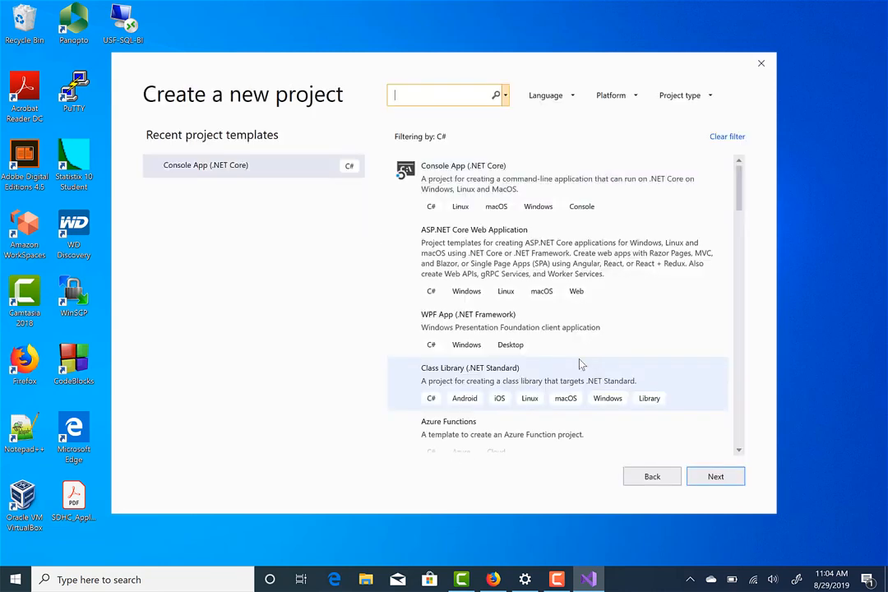
left_click(574, 95)
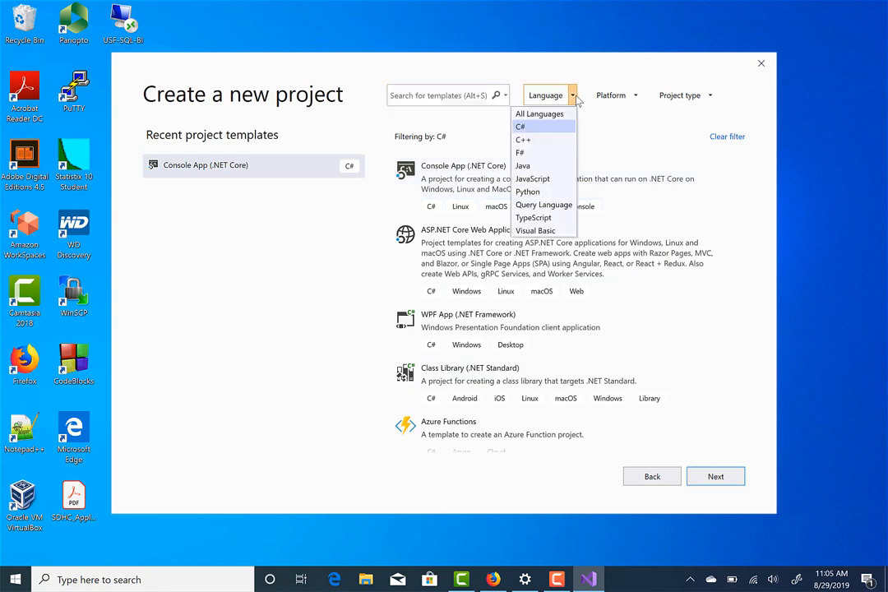
left_click(540, 130)
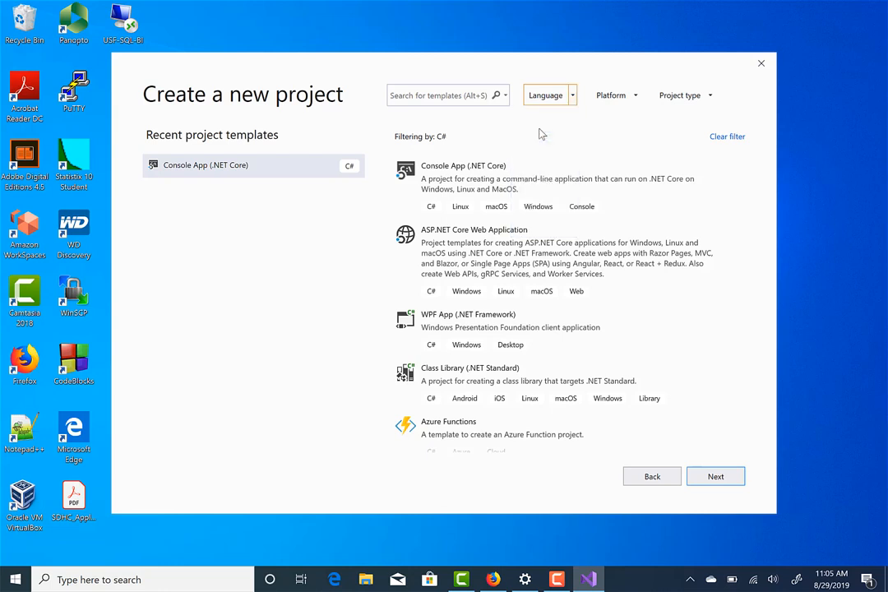
left_click(510, 178)
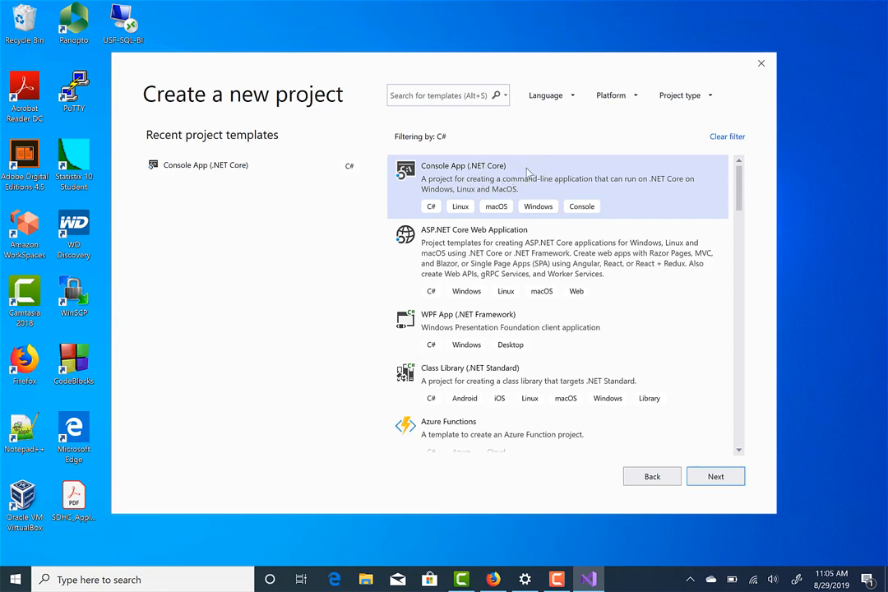
left_click(730, 478)
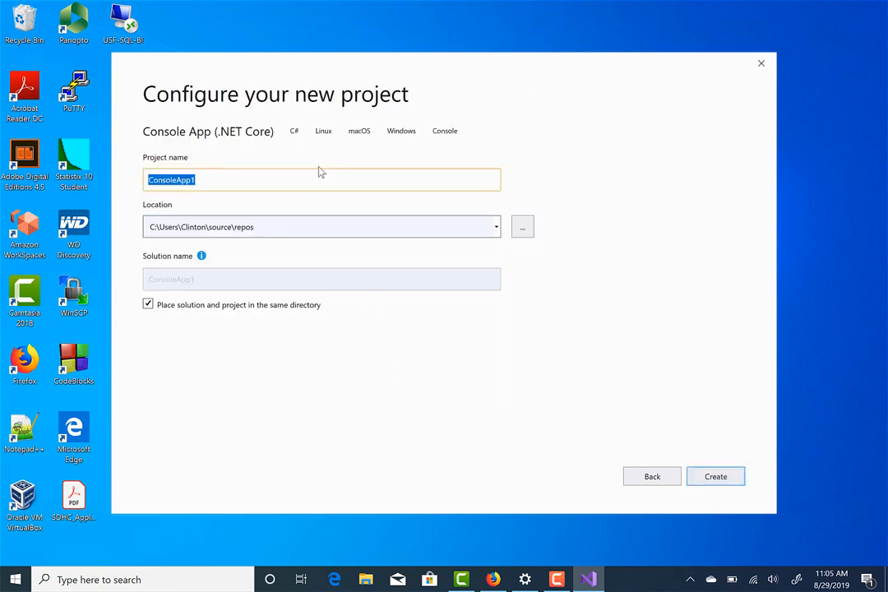
Create project VisualStudio2019-CSharpGitDemo with solution and project kept in the same directory.
type("Visual")
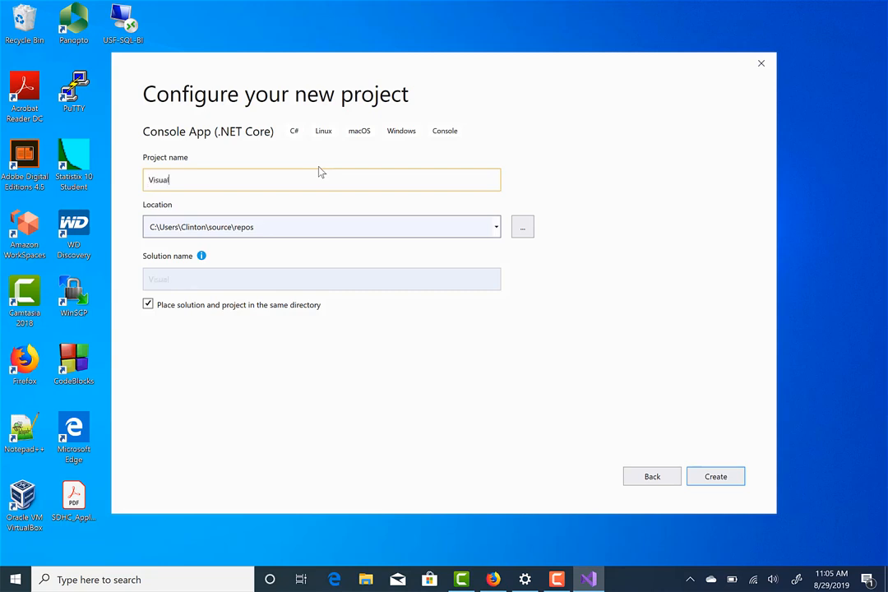
type("Studio2019-CShar")
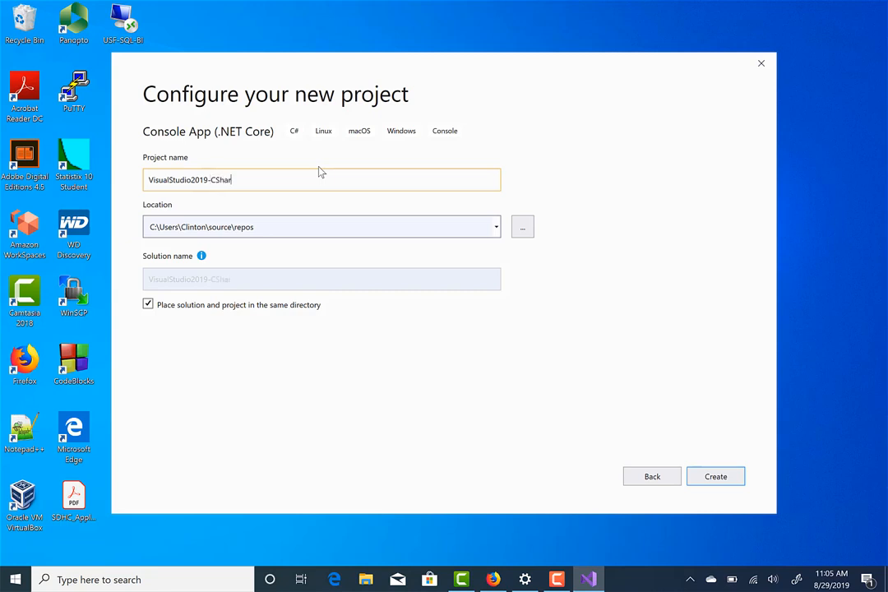
type("pGitDemo")
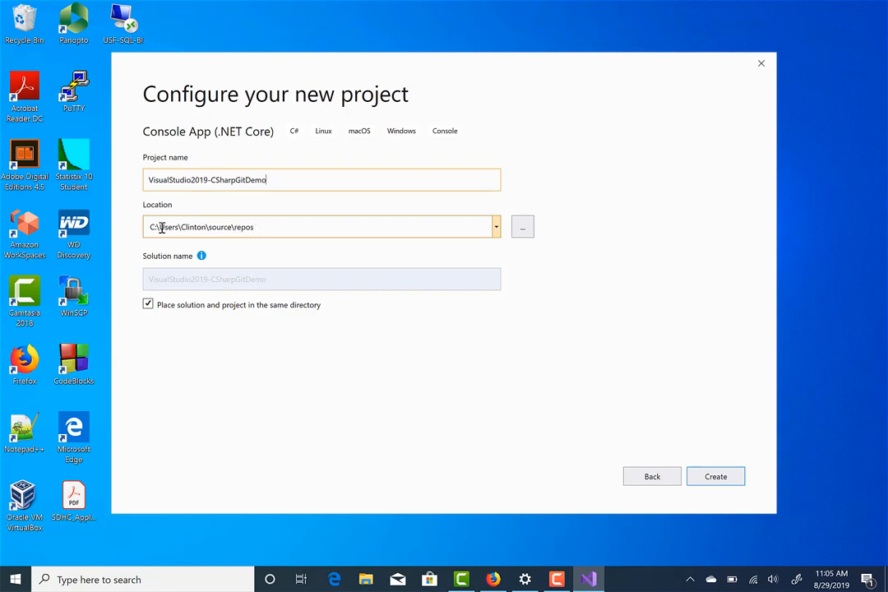
left_click(148, 305)
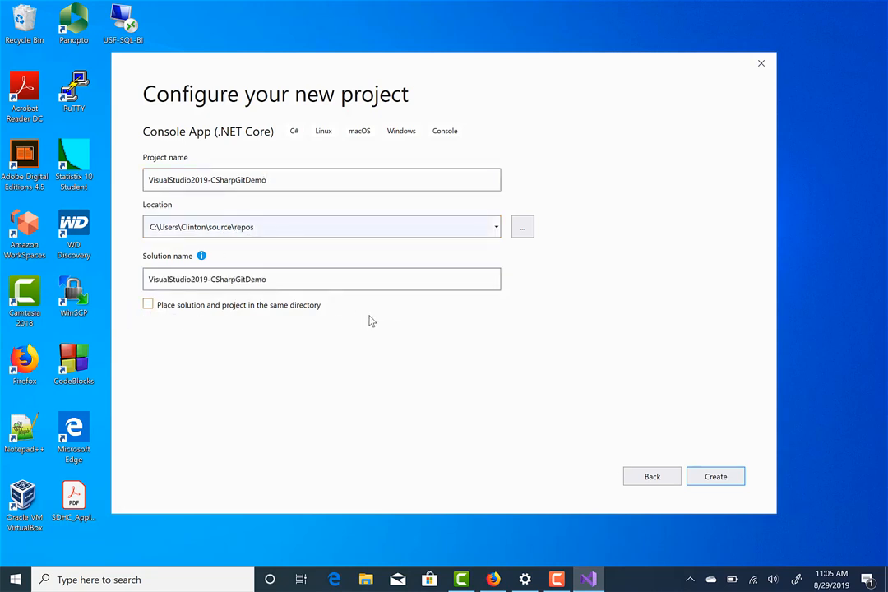
left_click(149, 307)
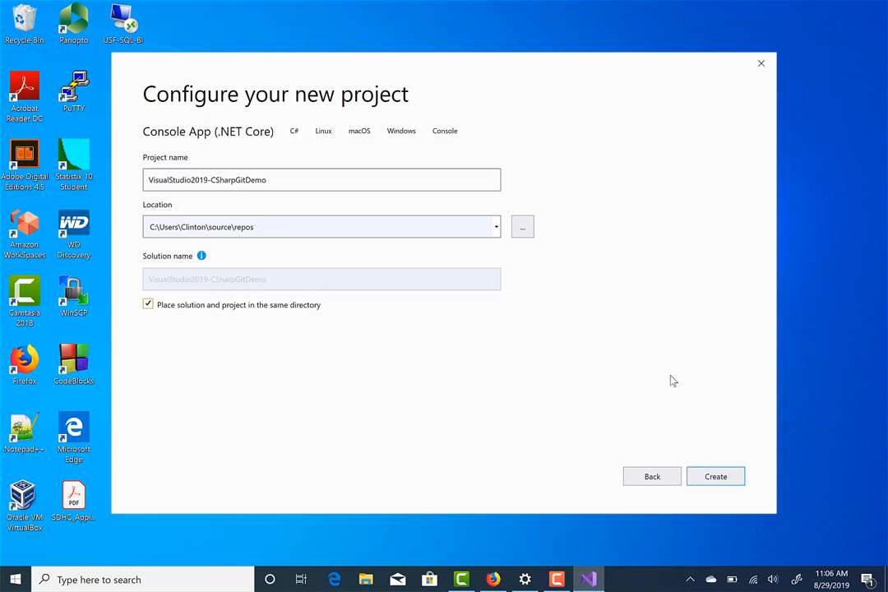
left_click(716, 479)
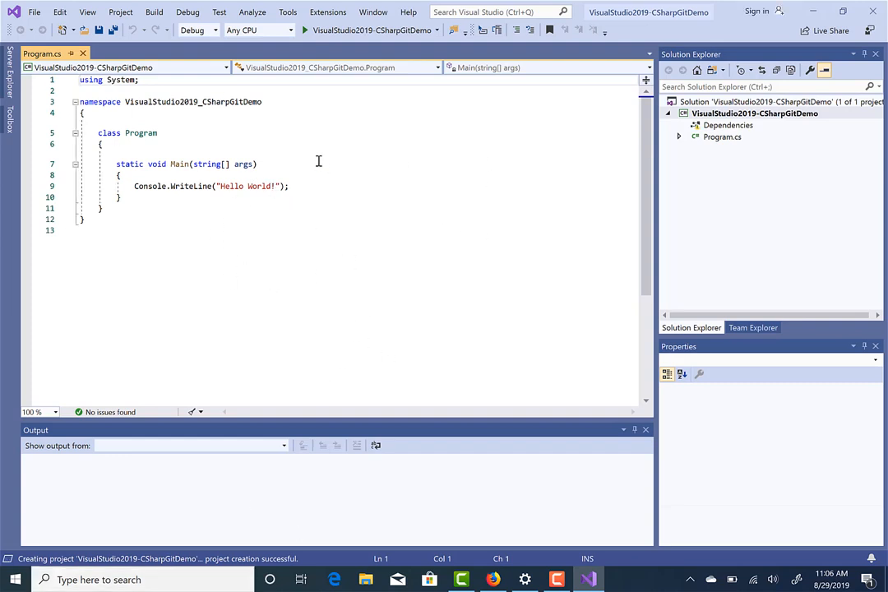
Search 'visual' in Windows search to bring up the Visual Studio Installer.
left_click(175, 585)
type("visual")
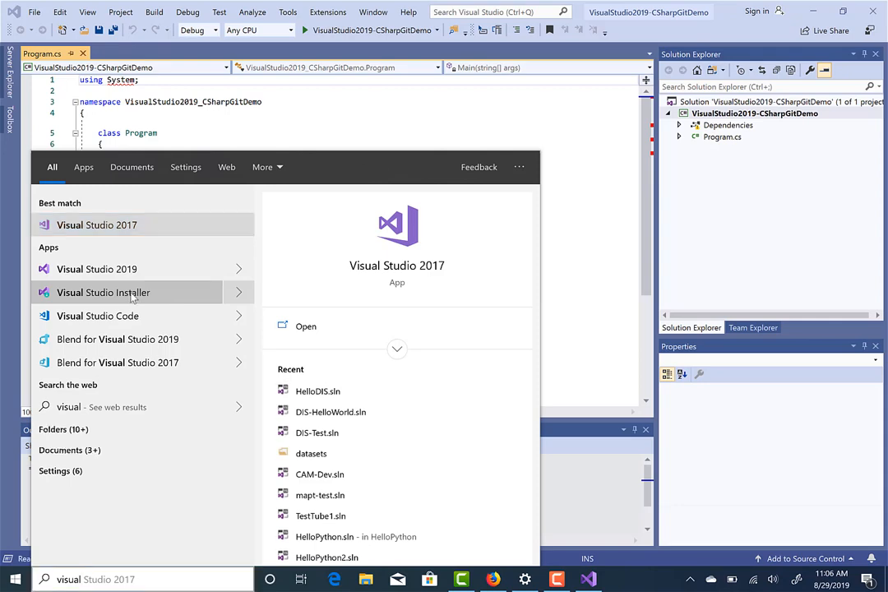
key("Escape")
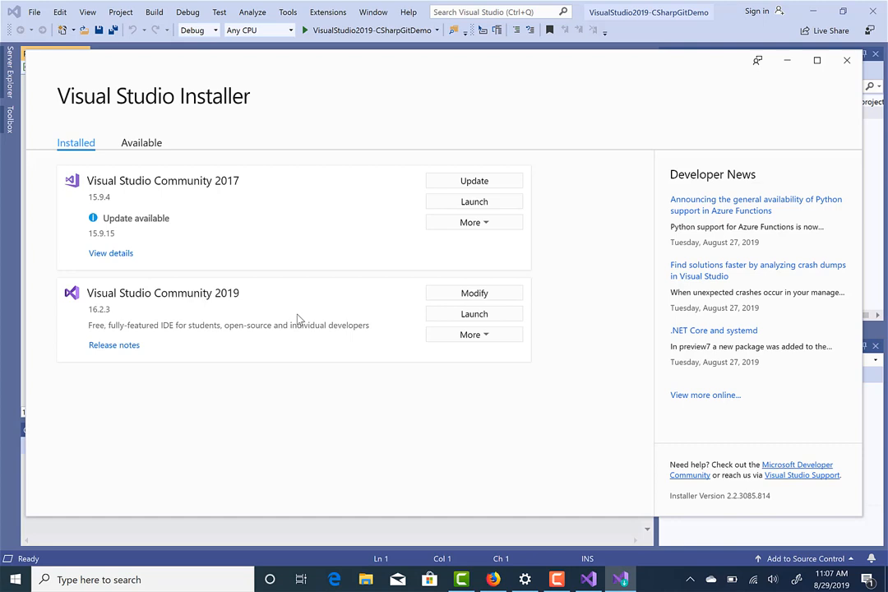
Modify Community 2019 and check Individual components for Git for Windows and GitHub Extension.
left_click(448, 301)
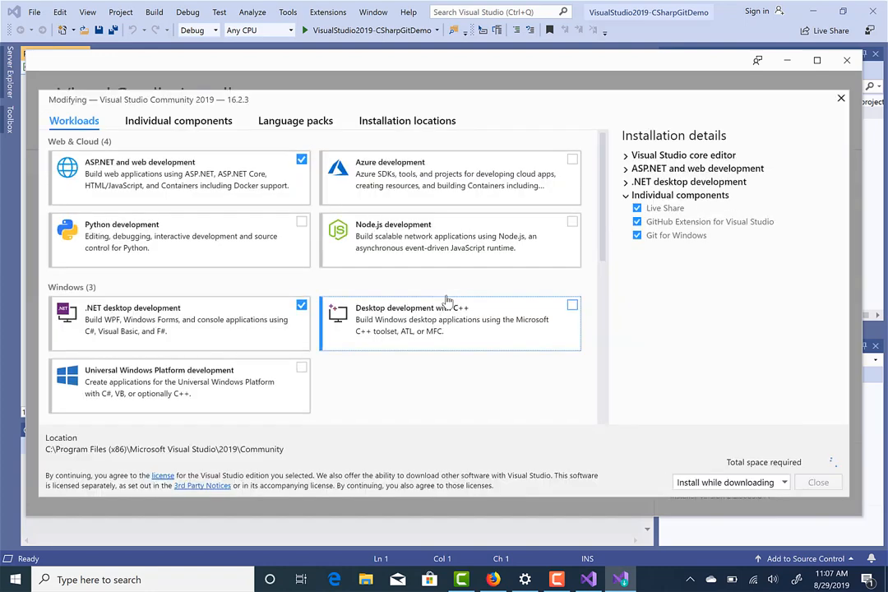
left_click(202, 124)
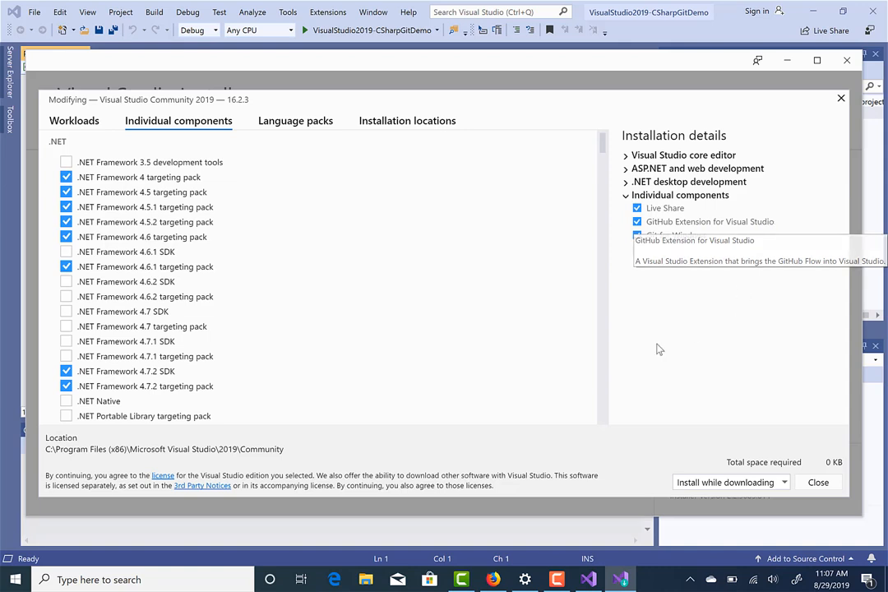
left_click(494, 580)
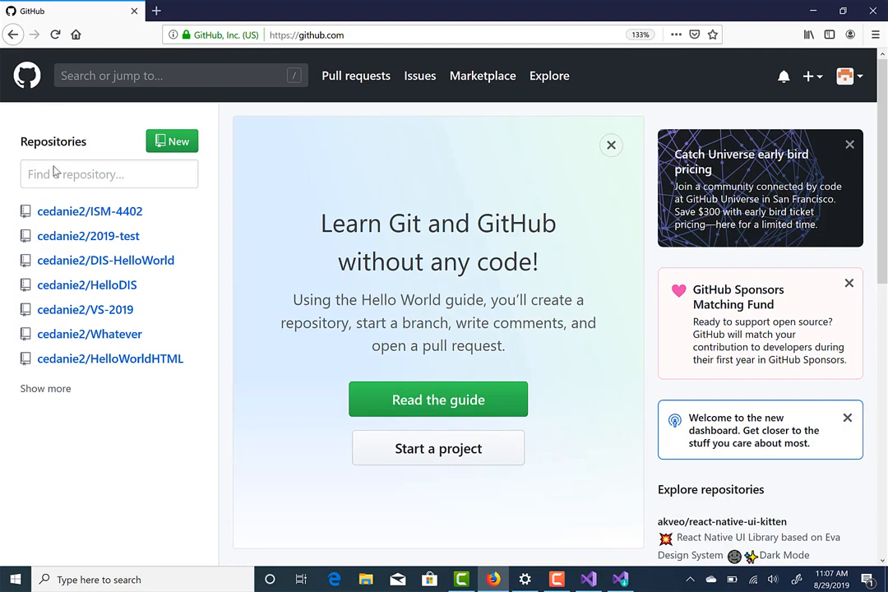
left_click(811, 12)
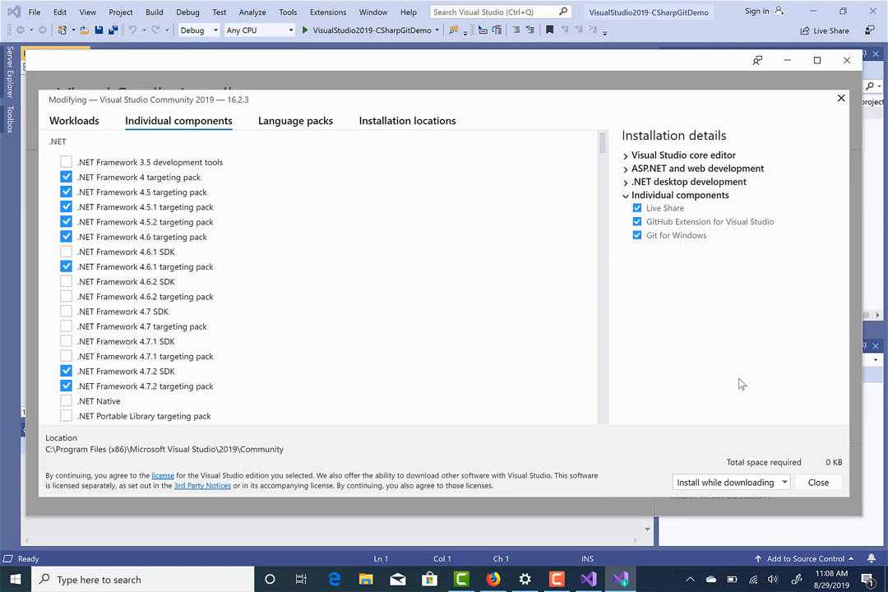
Close the Visual Studio Installer without changes and build the solution.
left_click(820, 484)
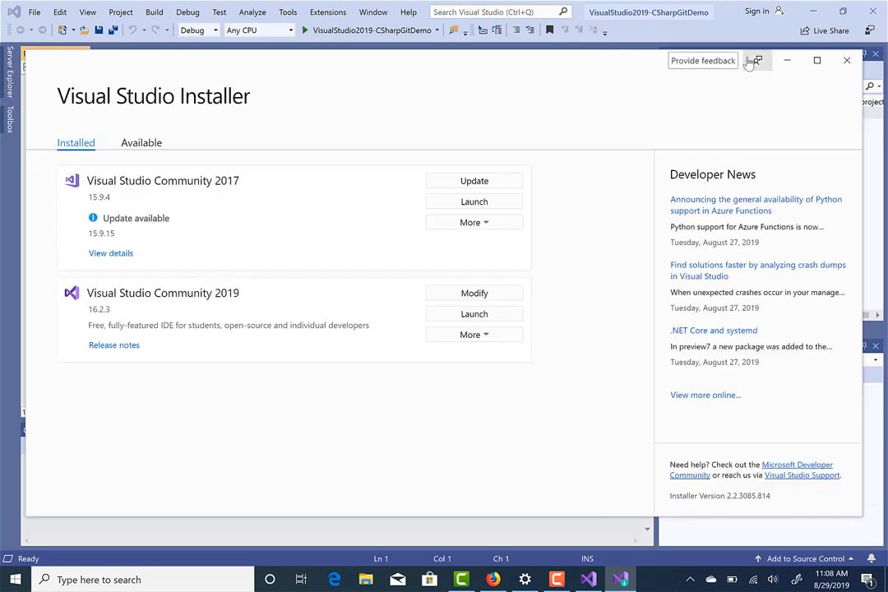
left_click(847, 60)
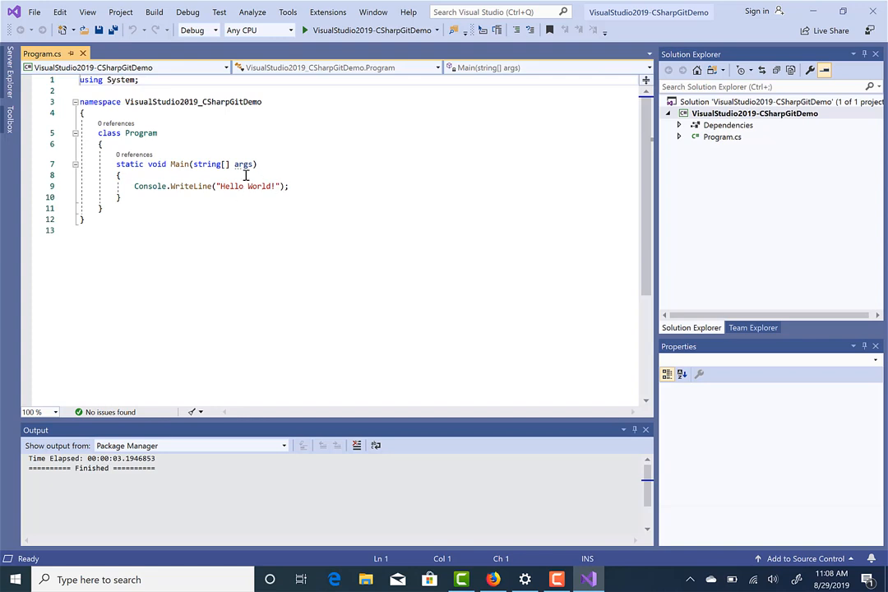
left_click(153, 14)
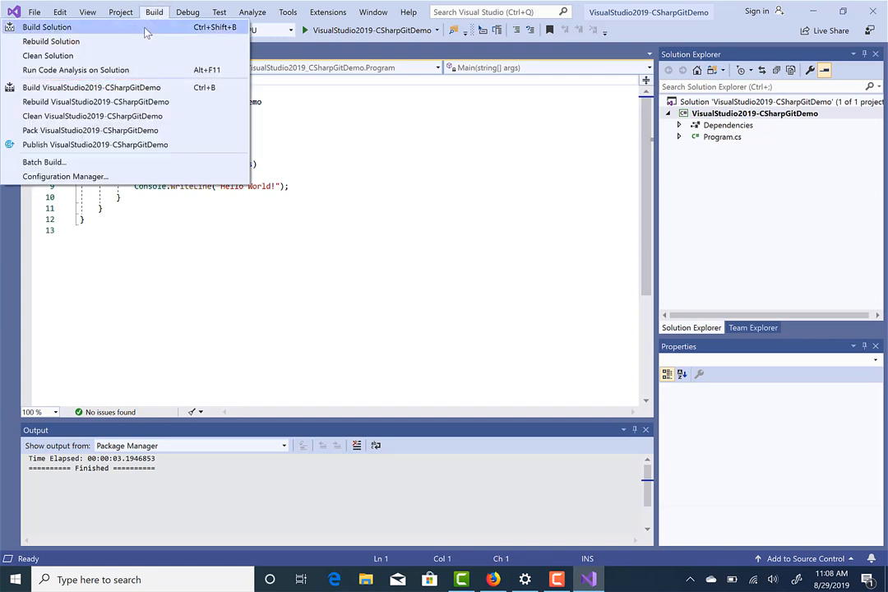
left_click(145, 29)
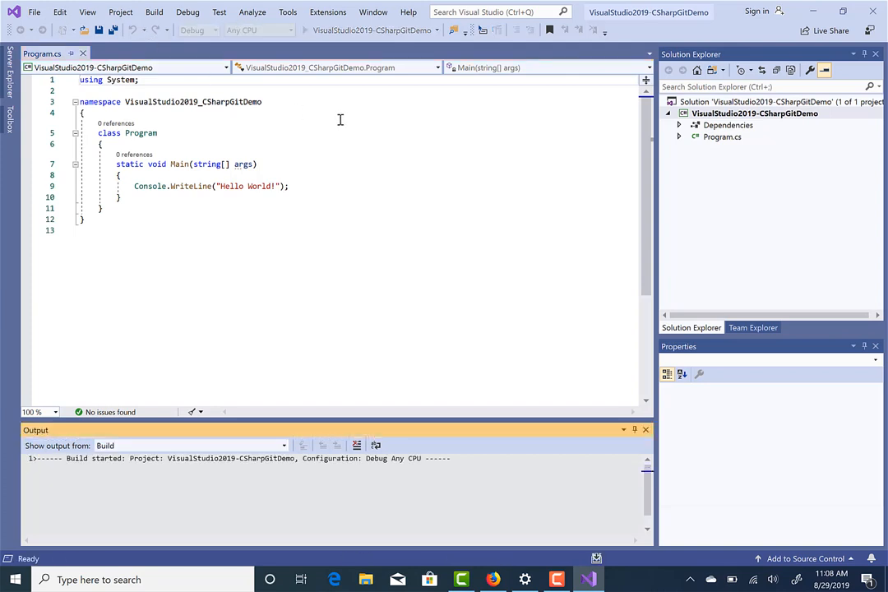
Run the program to confirm it prints Hello World!, then close the console.
left_click(341, 33)
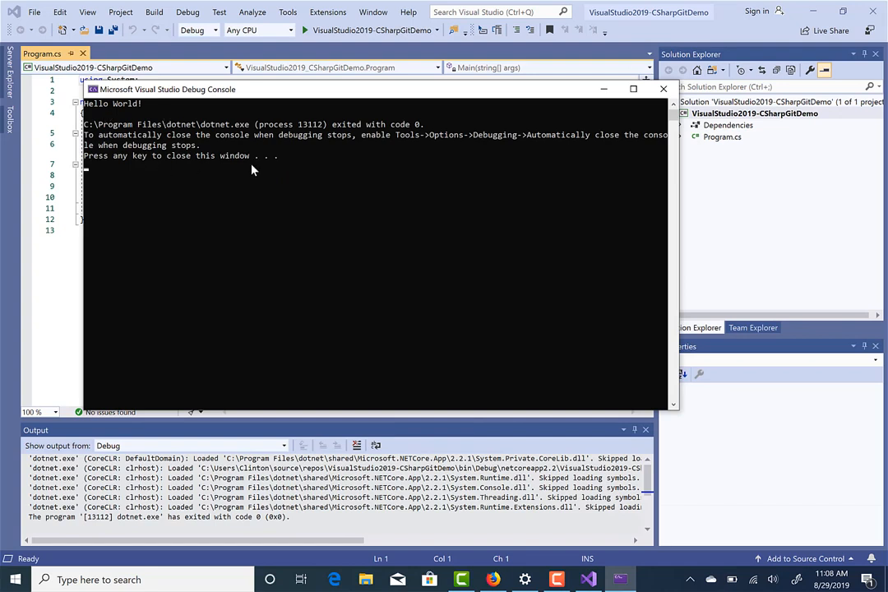
key("Return")
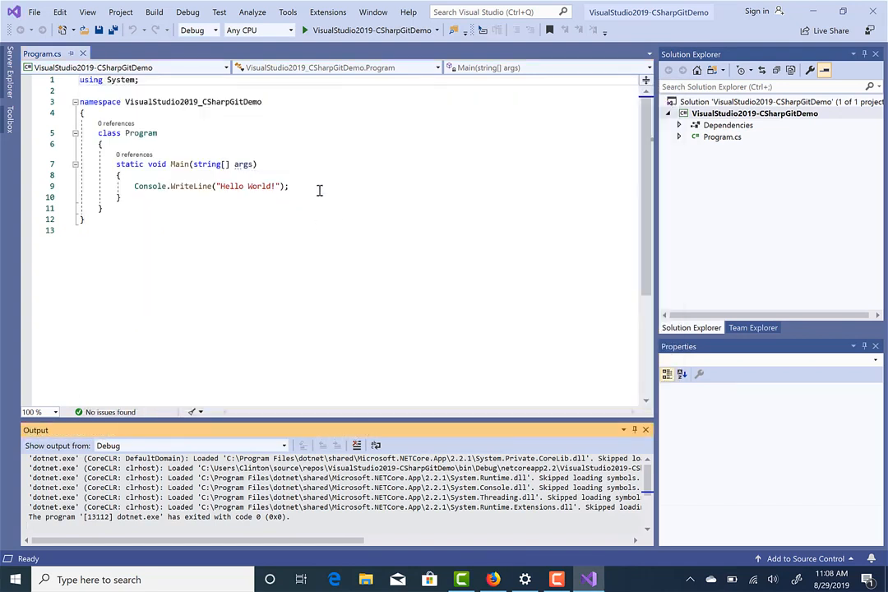
left_click(319, 189)
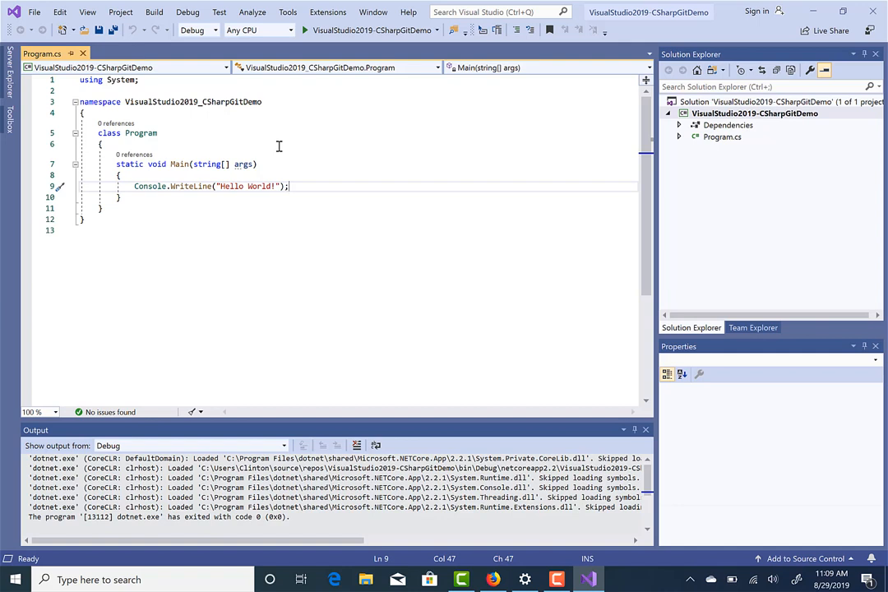
left_click(36, 14)
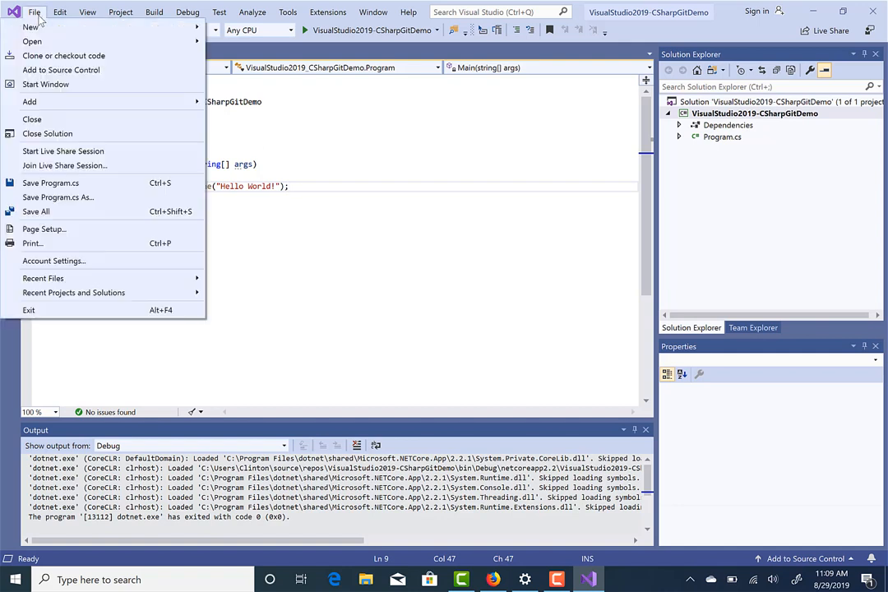
left_click(67, 72)
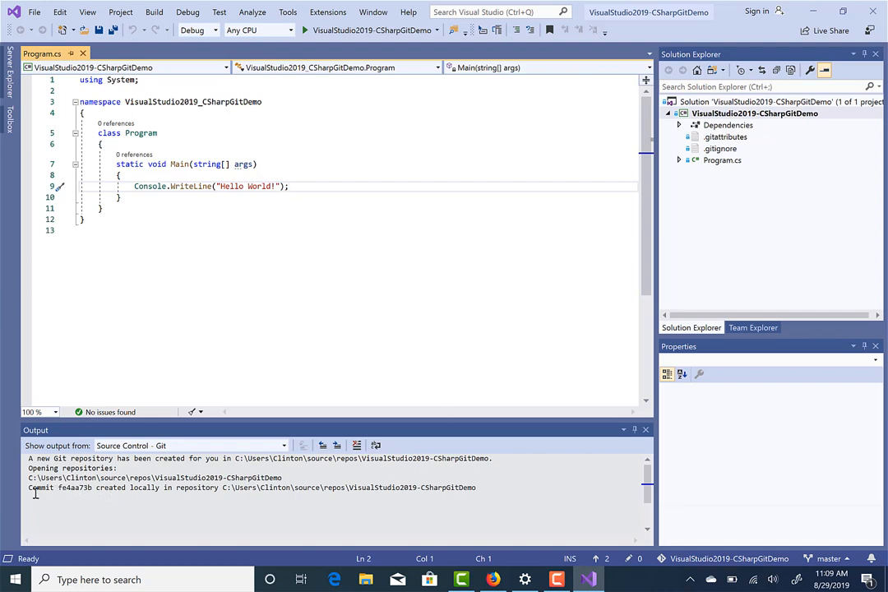
left_click_drag(28, 489, 450, 496)
double_click(375, 478)
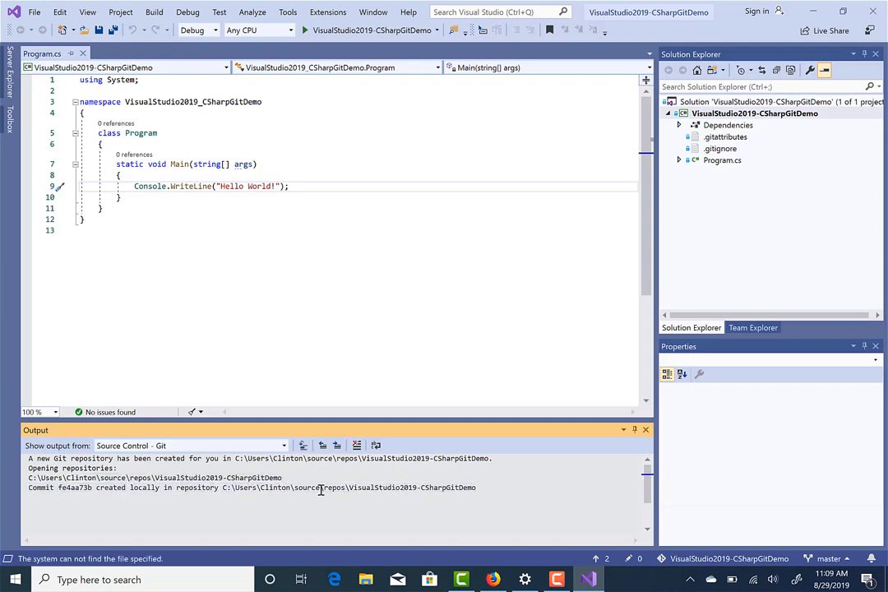
left_click_drag(235, 489, 480, 486)
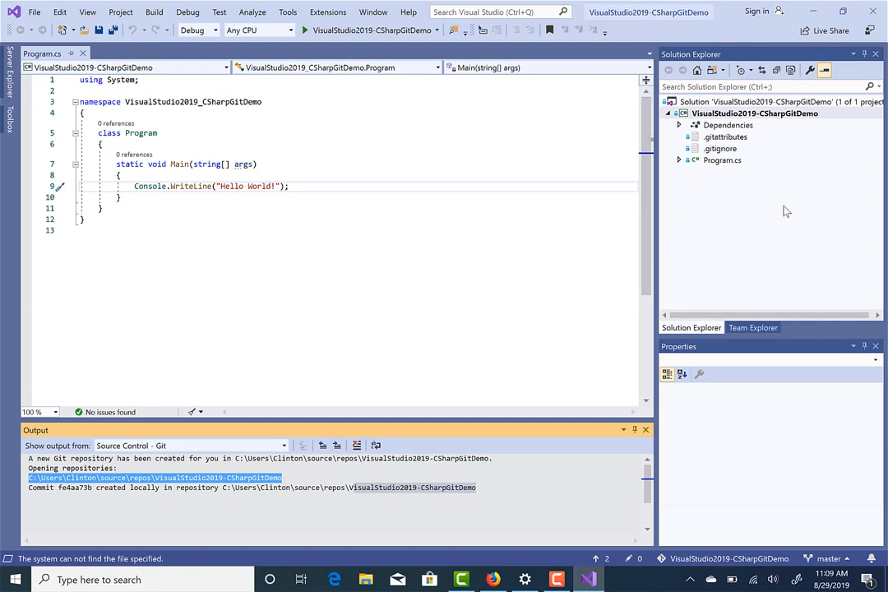
left_click(500, 497)
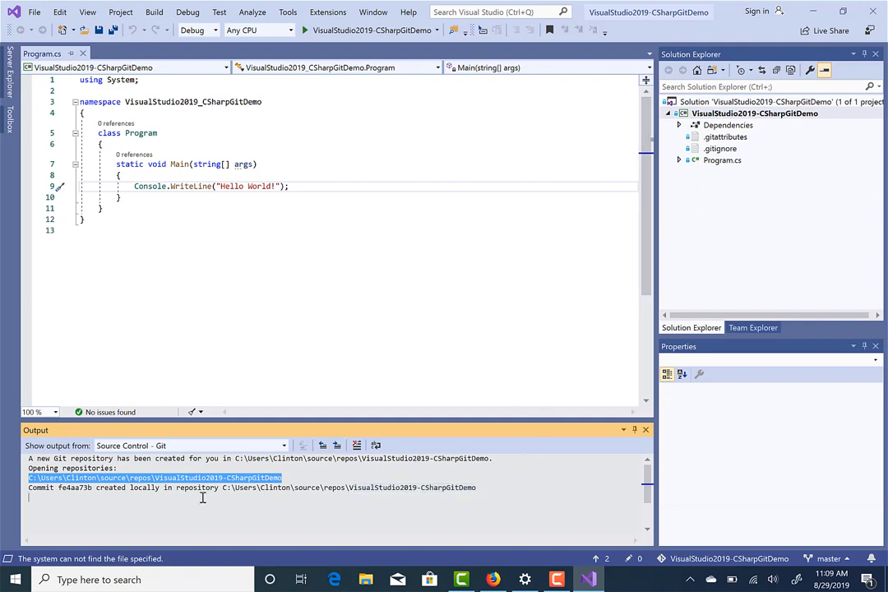
left_click(294, 481)
left_click(336, 196)
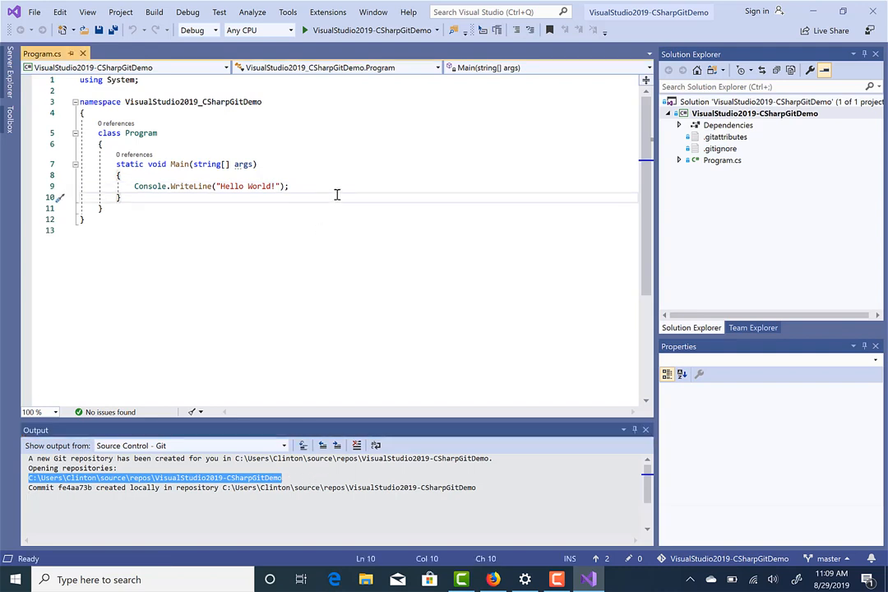
left_click(330, 178)
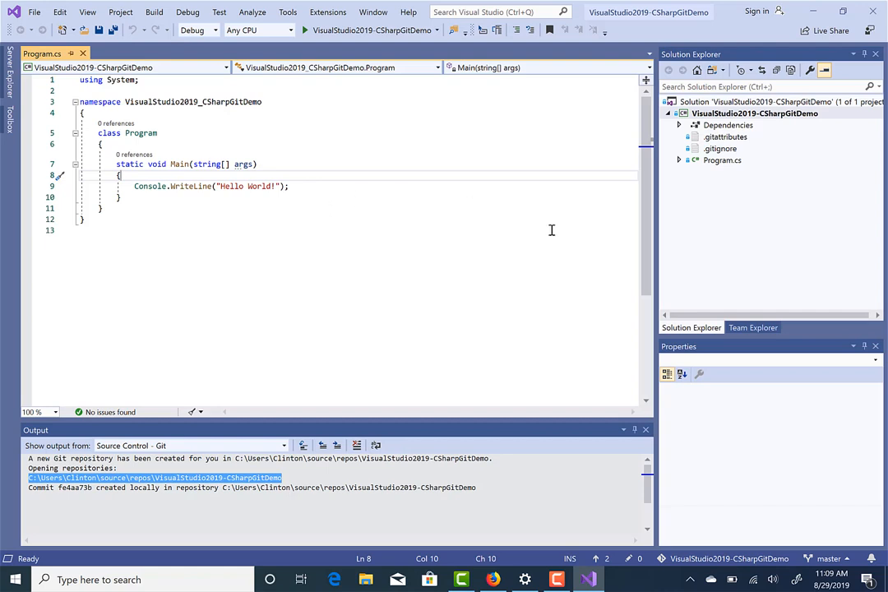
Sign out of GitHub in Team Explorer, then sign back in with the account's username and password.
left_click(759, 328)
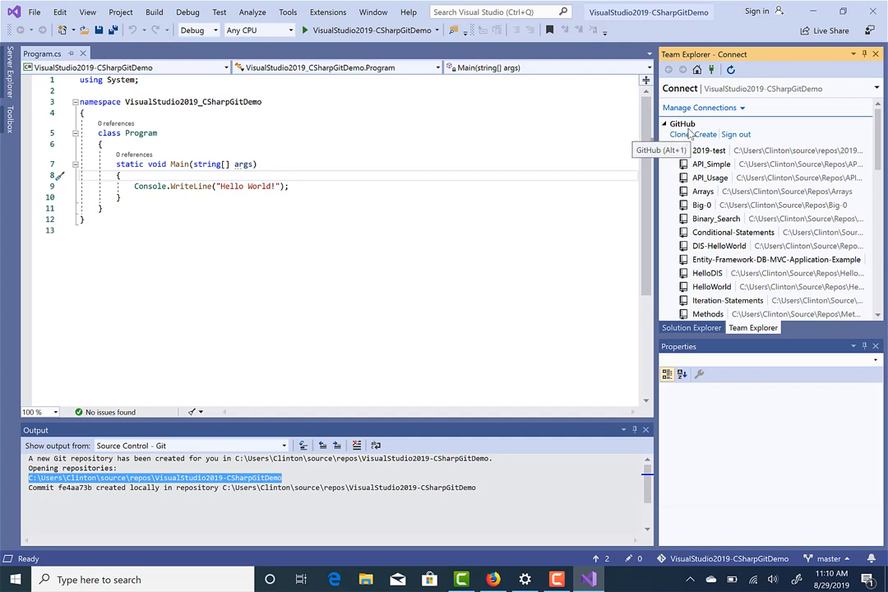
left_click(737, 135)
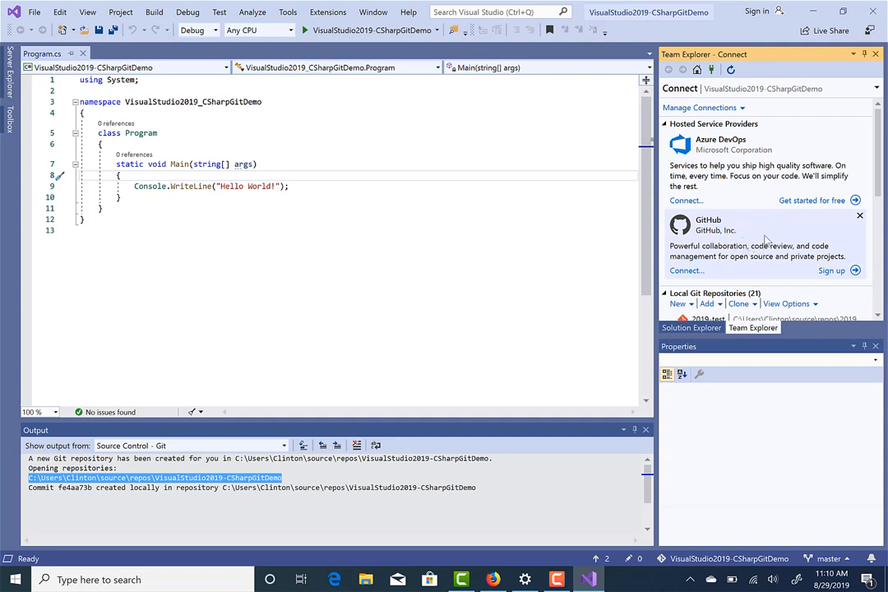
left_click(687, 272)
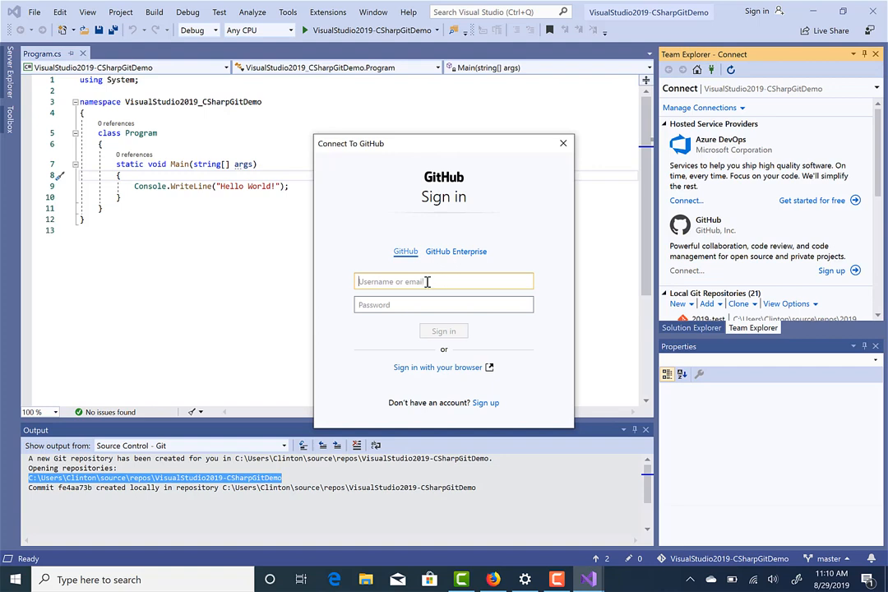
key("Tab")
type("•••••••")
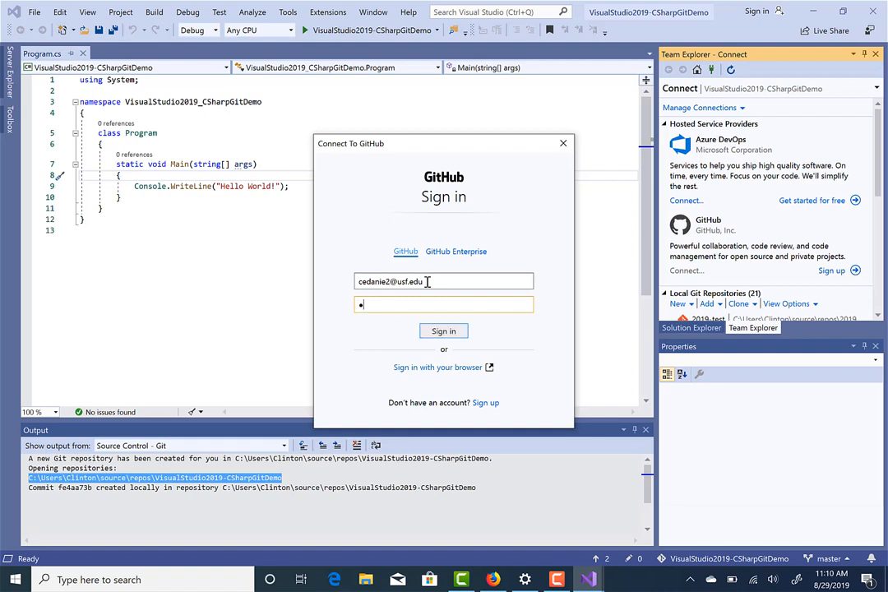
type("••••")
left_click(444, 332)
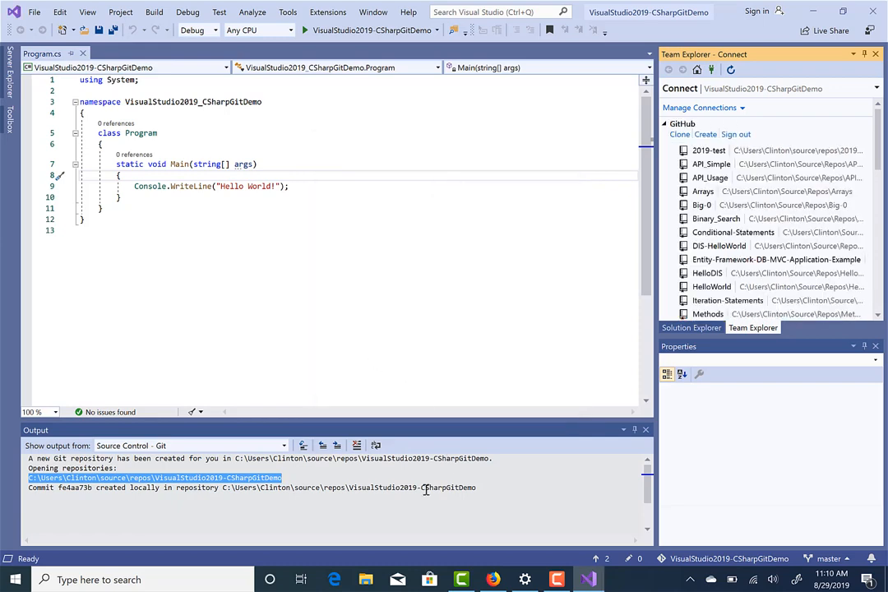
left_click(493, 580)
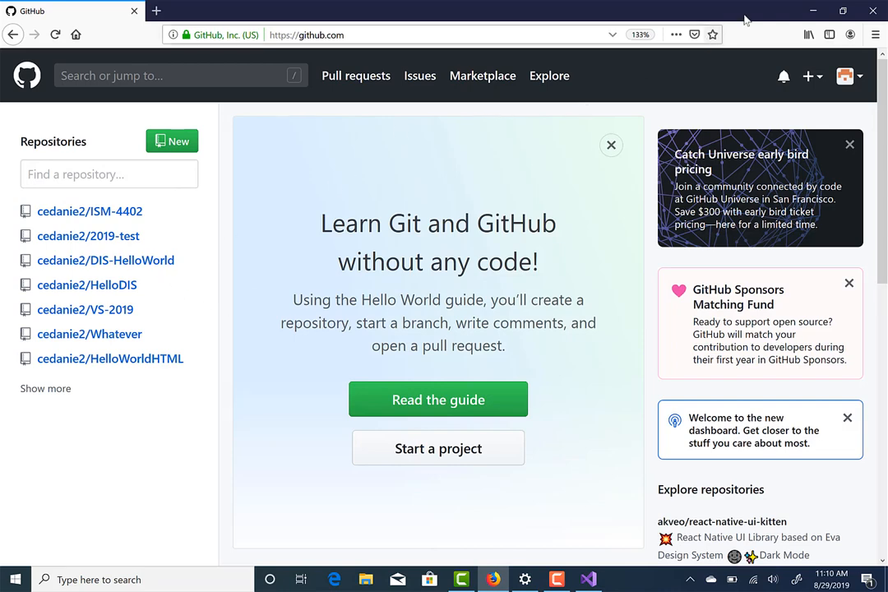
left_click(812, 13)
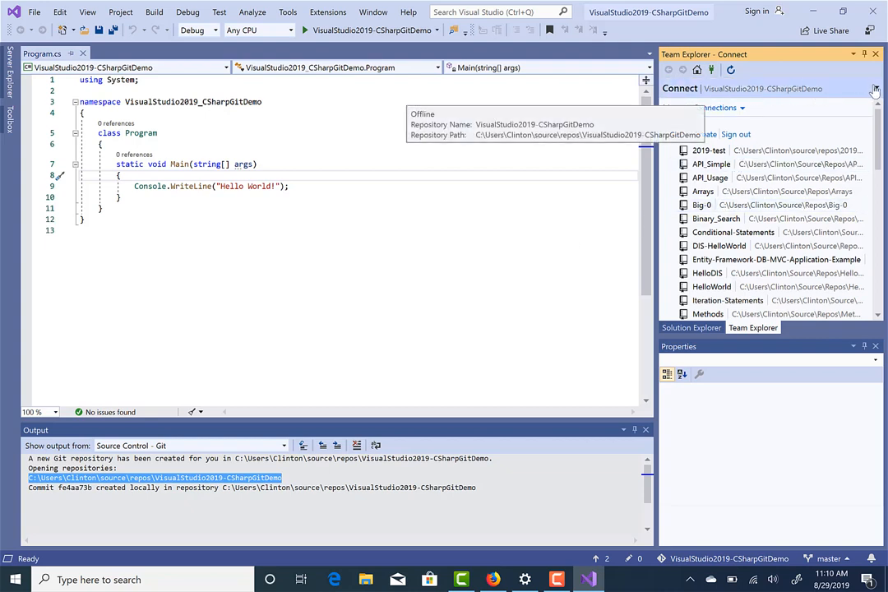
Switch Team Explorer to the Sync page to show the Push publishing options.
left_click(741, 86)
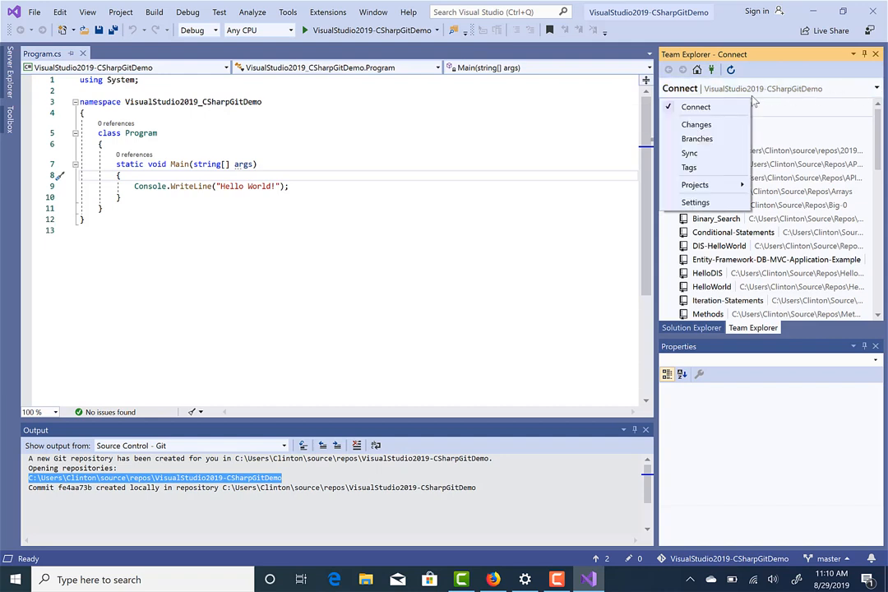
left_click(702, 154)
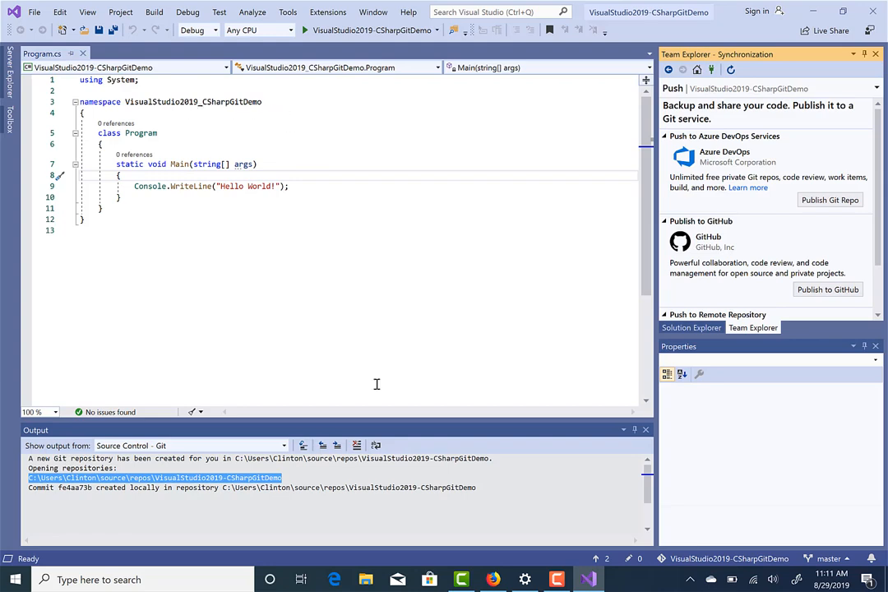
left_click(491, 578)
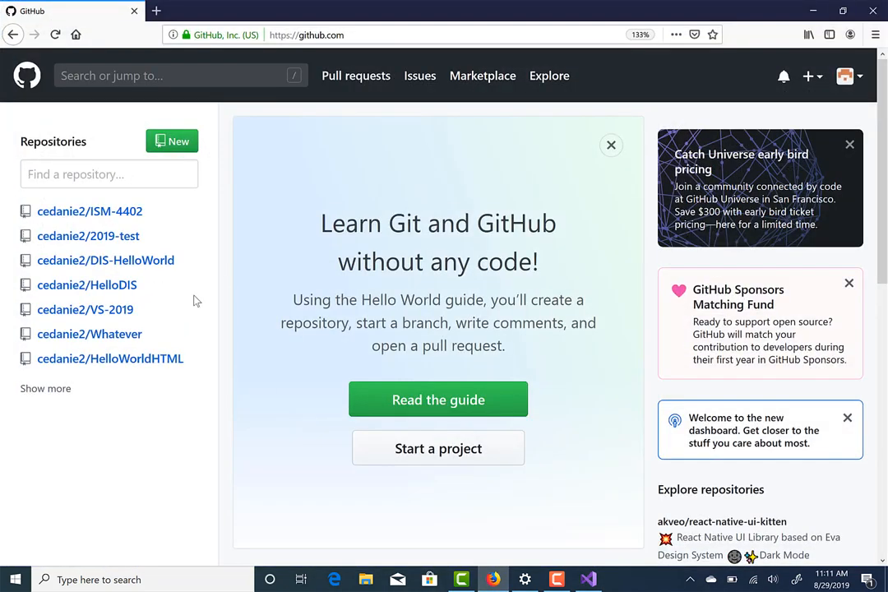
mouse_move(169, 362)
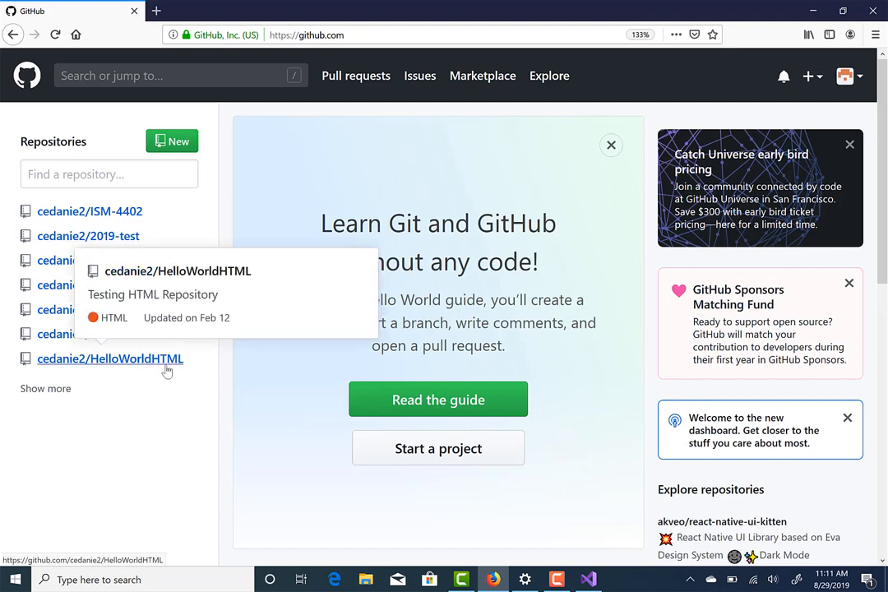
left_click(813, 10)
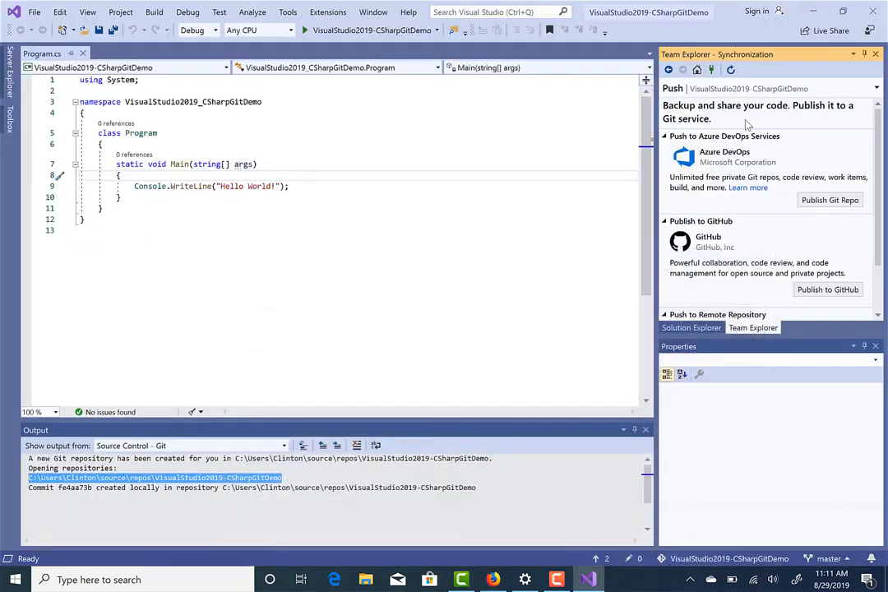
Publish to GitHub as a public repository described 'Learning Visual Studio 2019 and Git'.
left_click(818, 293)
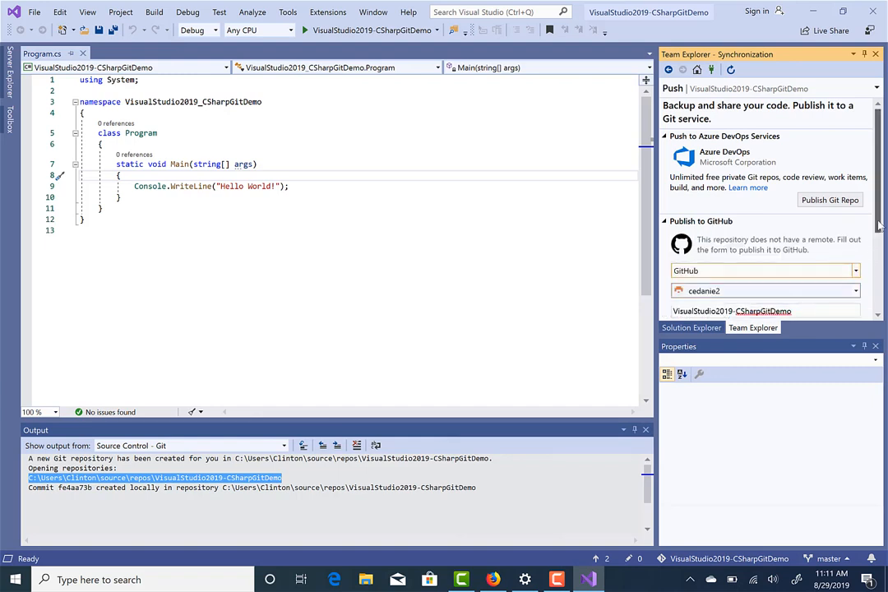
scroll(879, 256, "down", 3)
left_click_drag(878, 257, 880, 284)
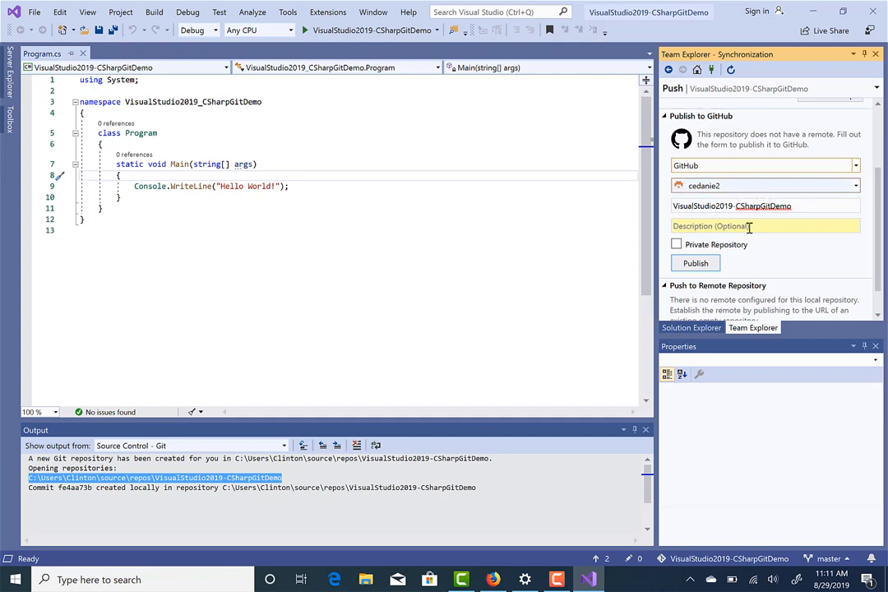
left_click(730, 228)
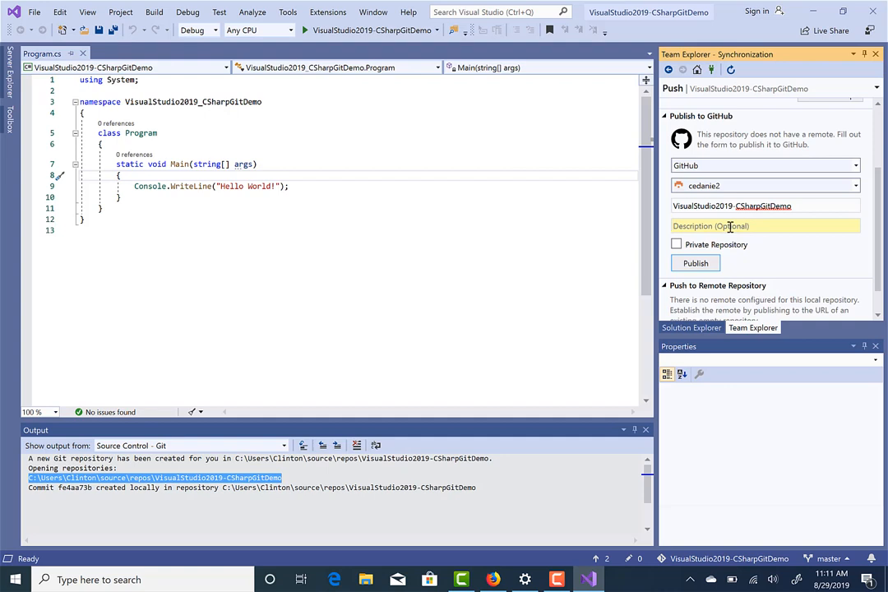
type("Le")
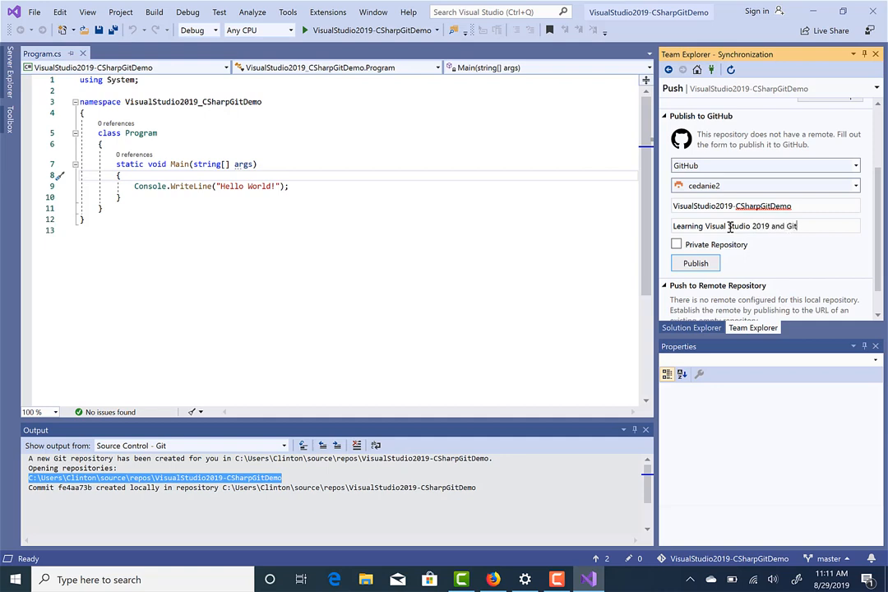
left_click(696, 265)
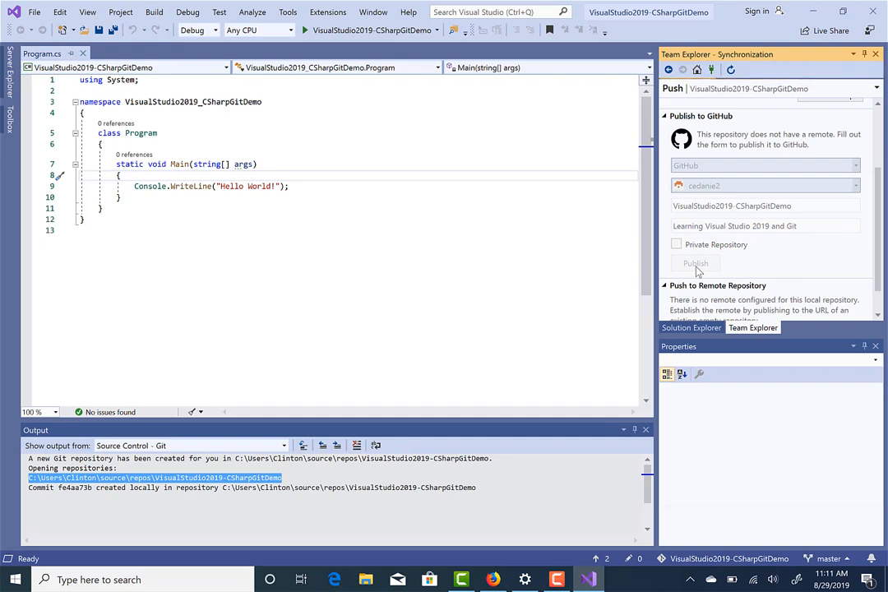
left_click_drag(878, 174, 879, 126)
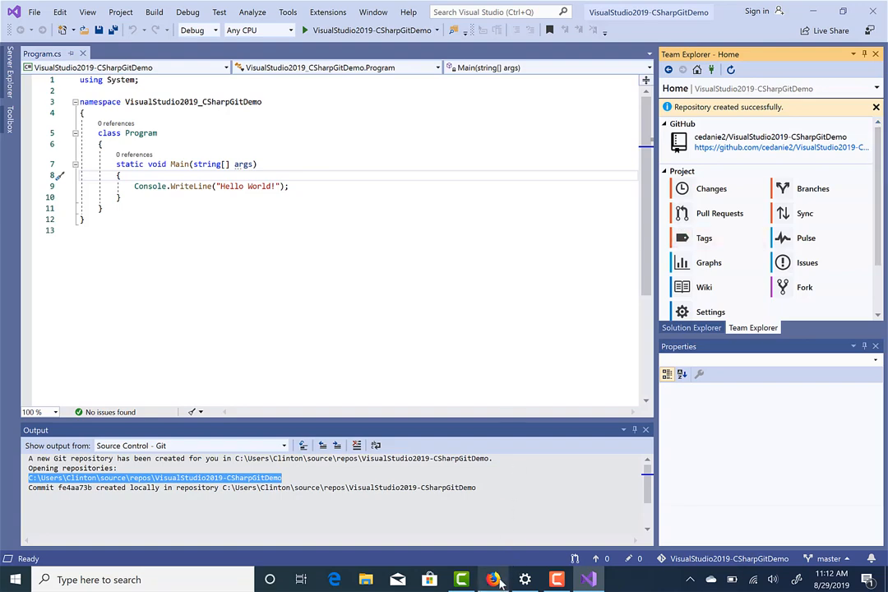
key("alt+Tab")
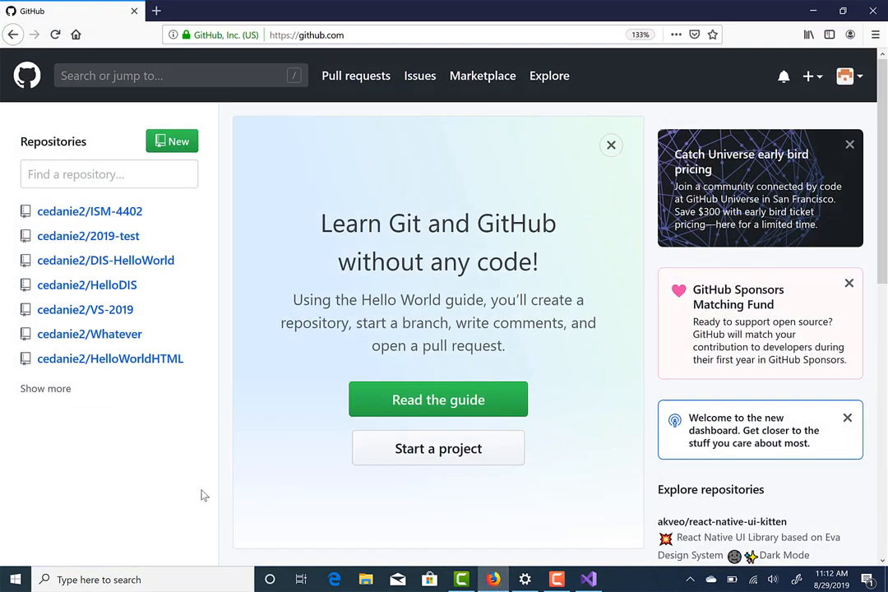
left_click(27, 78)
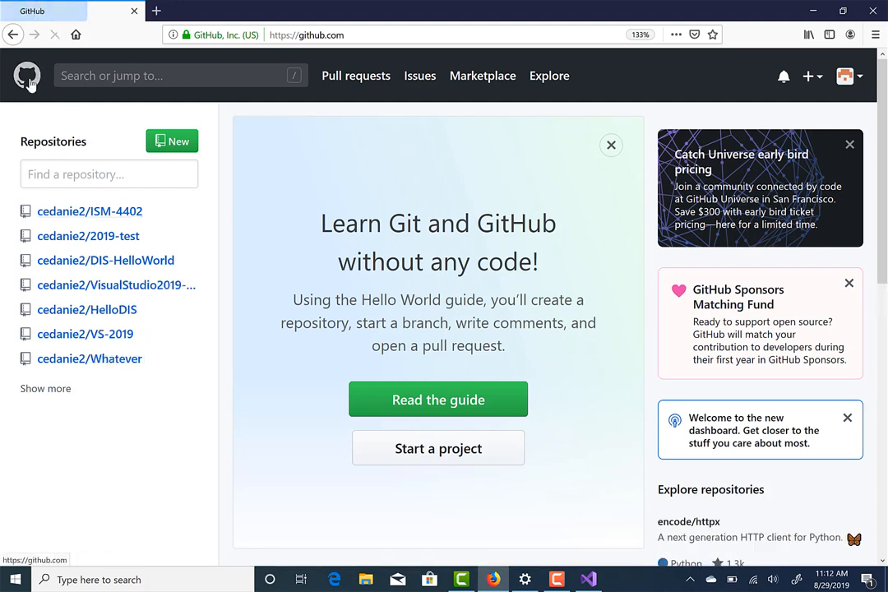
mouse_move(125, 293)
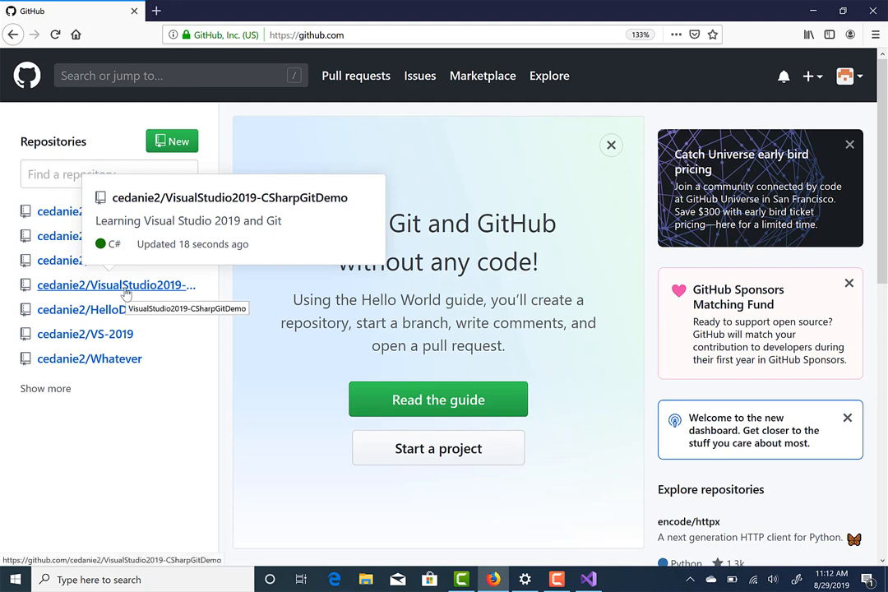
left_click(126, 294)
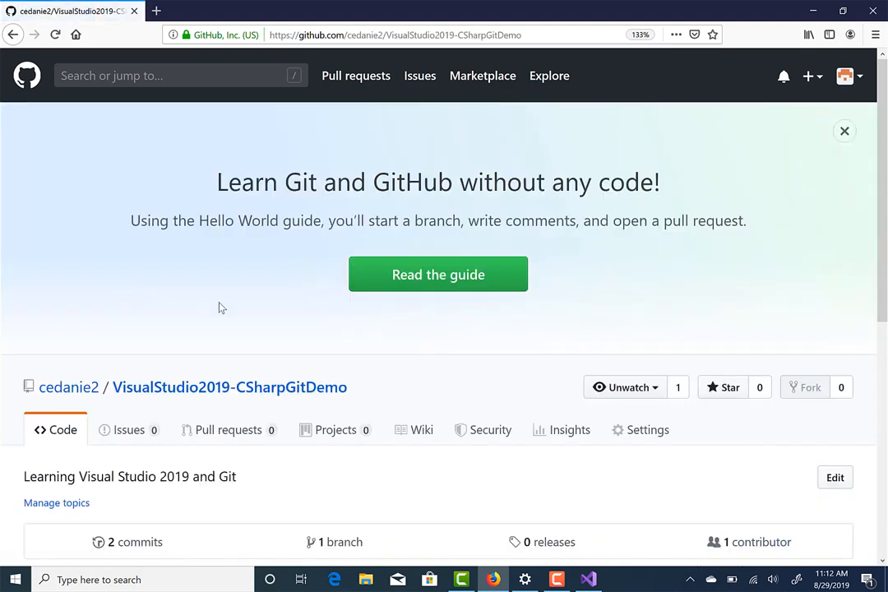
scroll(220, 308, "down", 2)
scroll(220, 308, "down", 1)
scroll(219, 308, "down", 1)
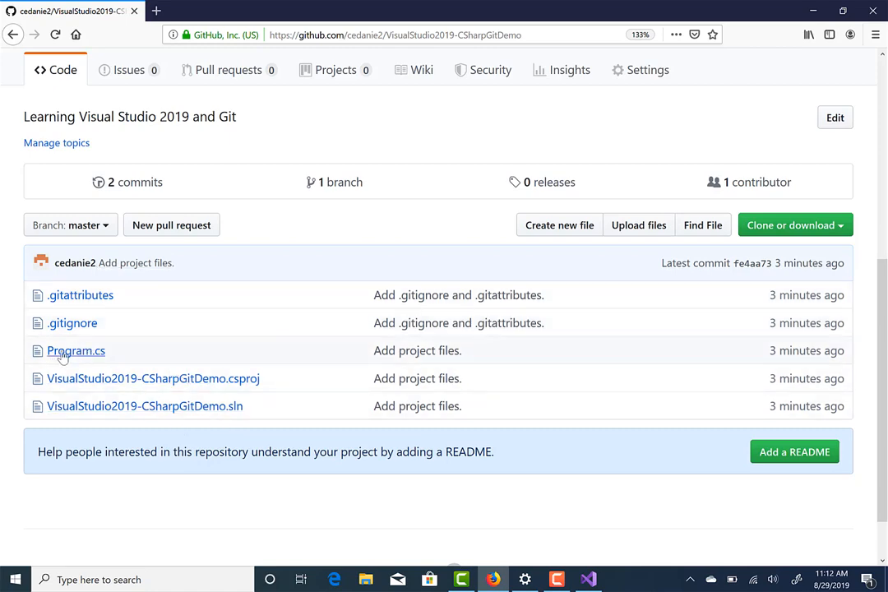
left_click(588, 579)
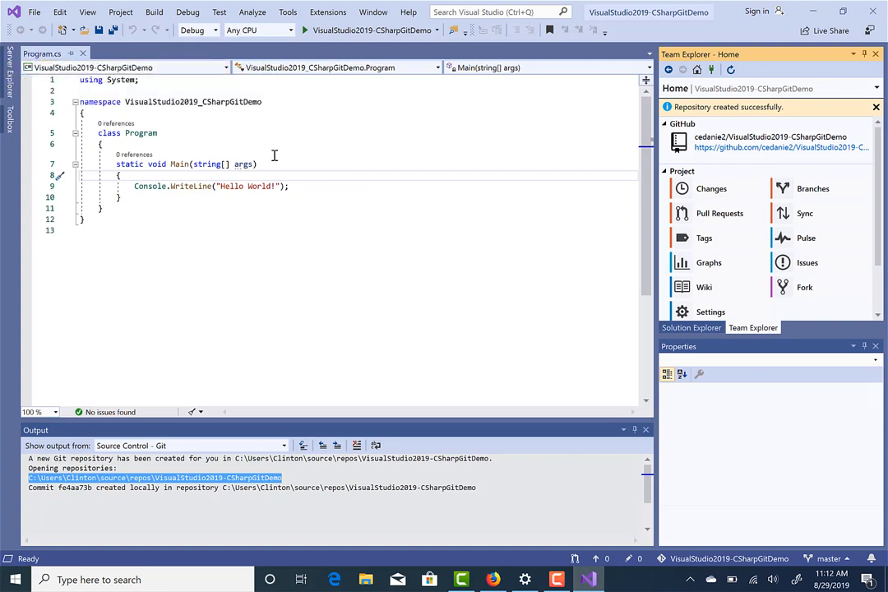
left_click(492, 579)
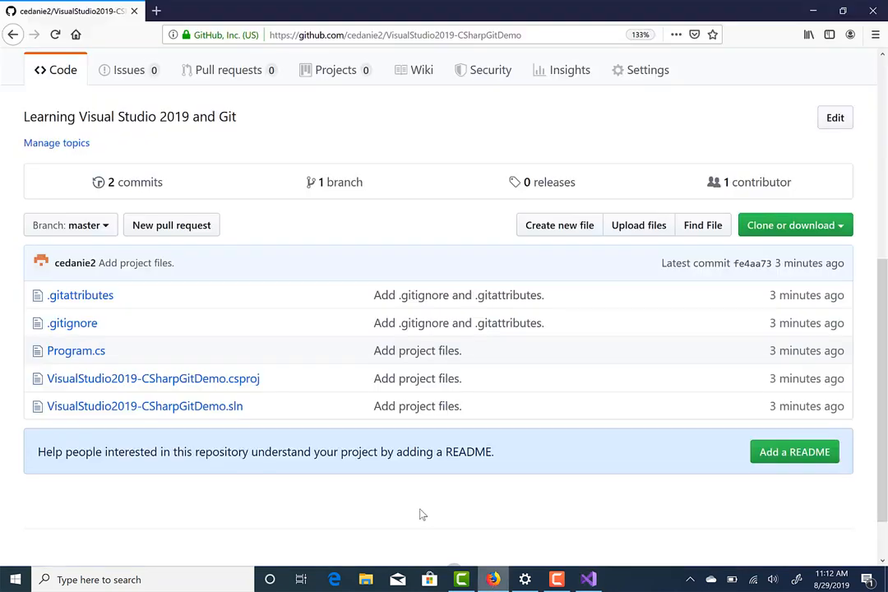
left_click(79, 352)
scroll(321, 377, "down", 5)
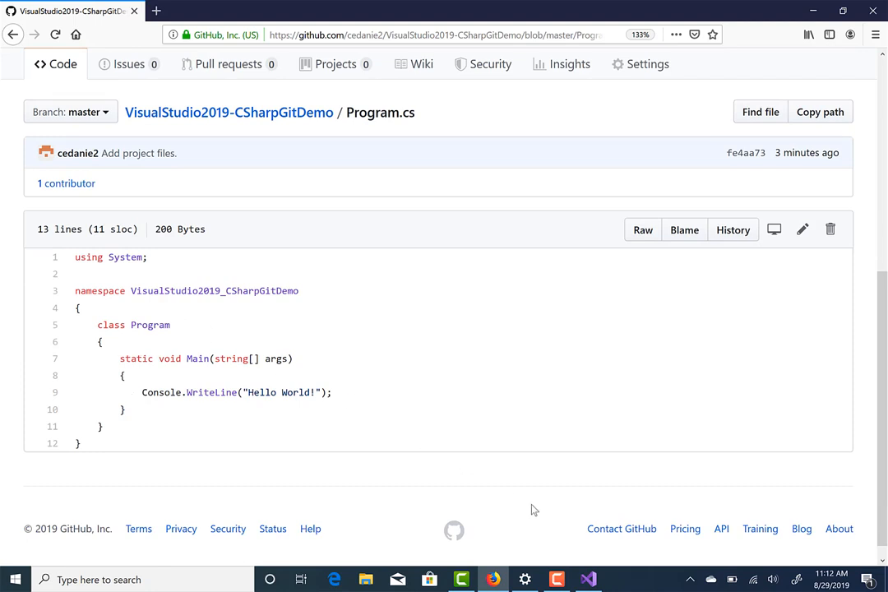
left_click(588, 580)
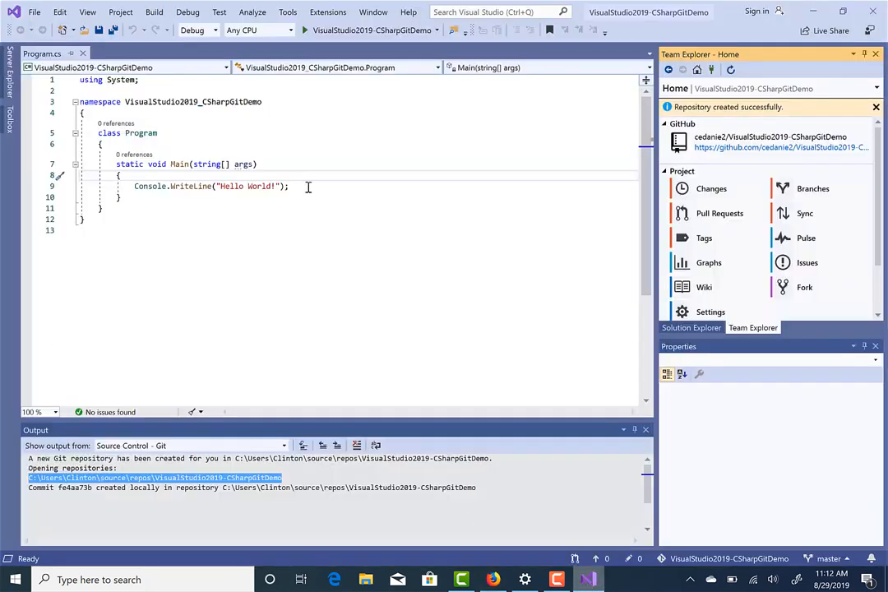
Add Console.WriteLine("Here is a change"); on a new line below the Hello World line.
left_click(313, 190)
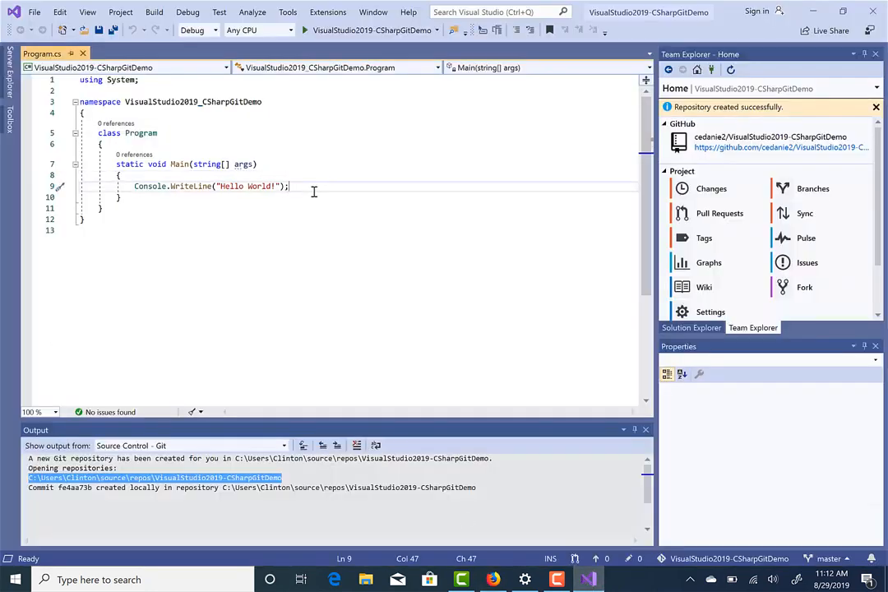
key("Return")
key("Return")
type("C")
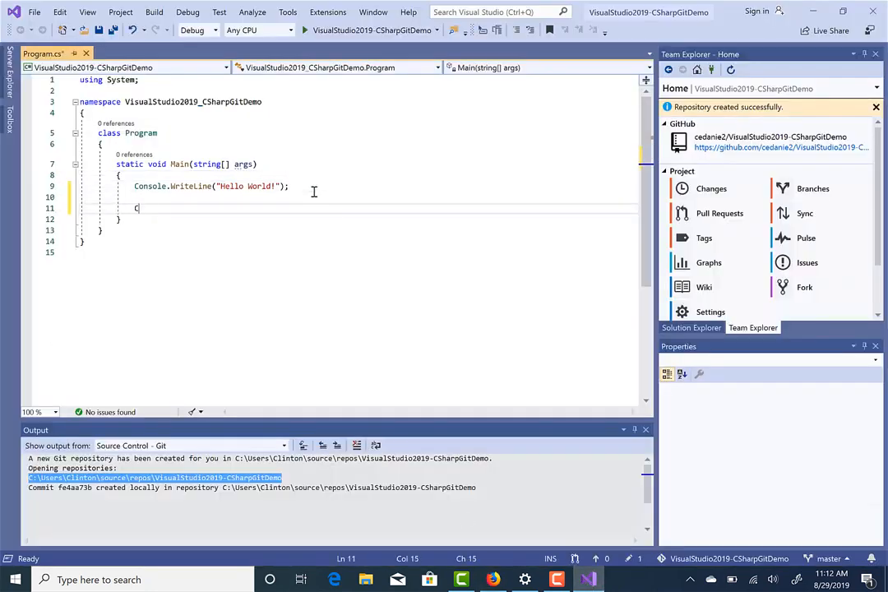
type("ons")
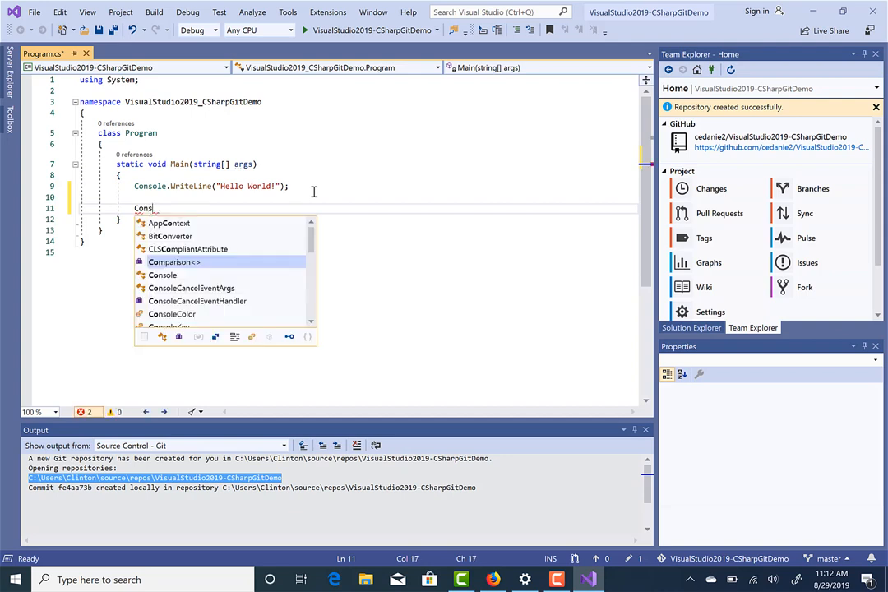
type("ole.Writ")
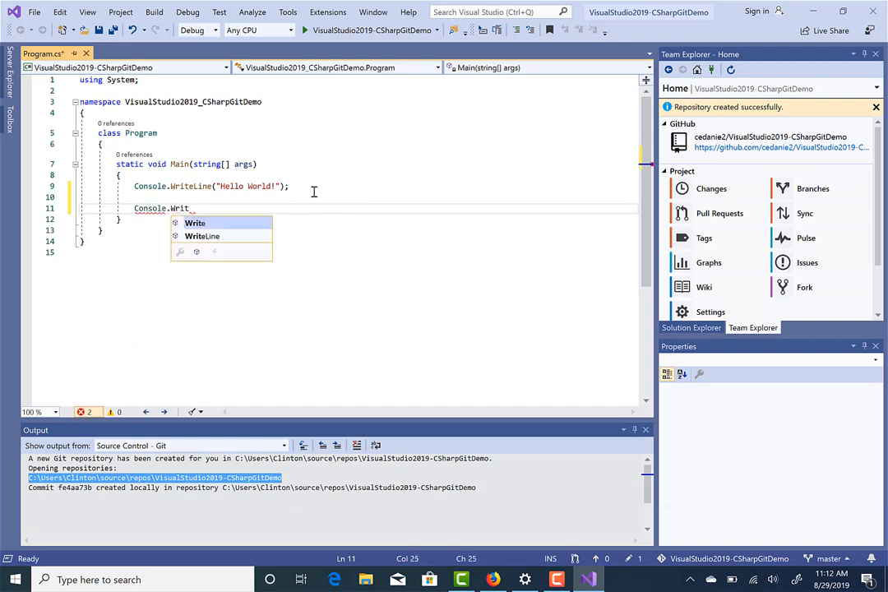
type("e")
key("Down")
key("Tab")
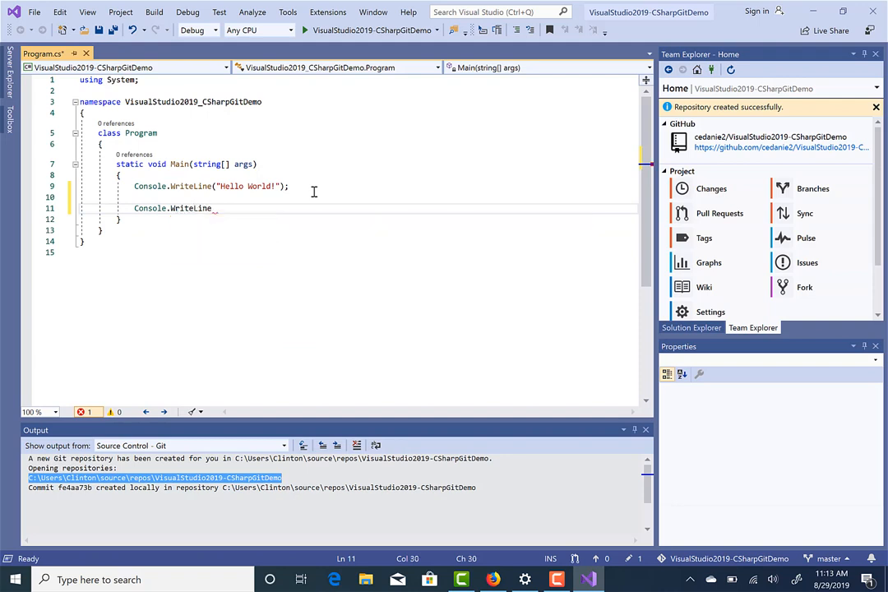
type("(\"")
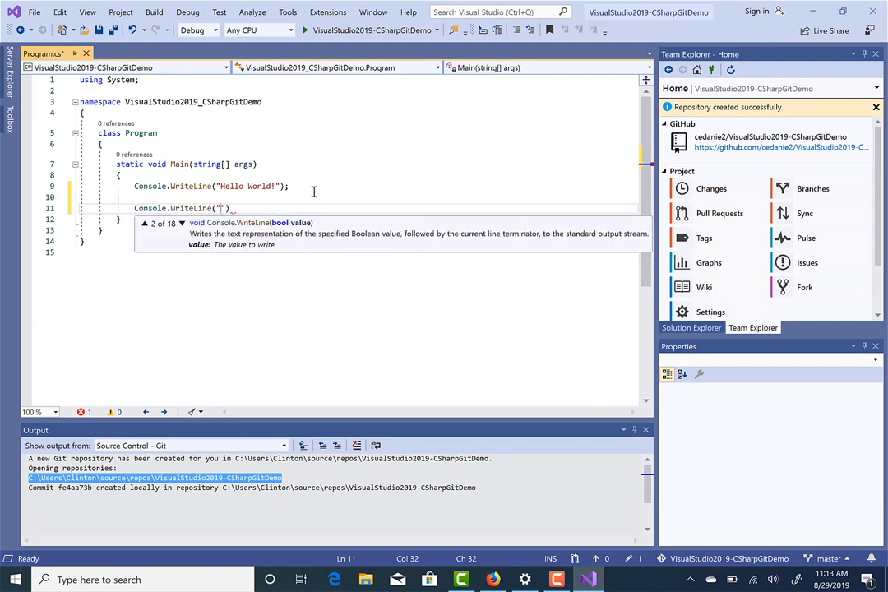
type("Here is")
key("BackSpace")
key("BackSpace")
key("BackSpace")
key("BackSpace")
key("BackSpace")
key("BackSpace")
key("BackSpace")
type("Here is a change\"")
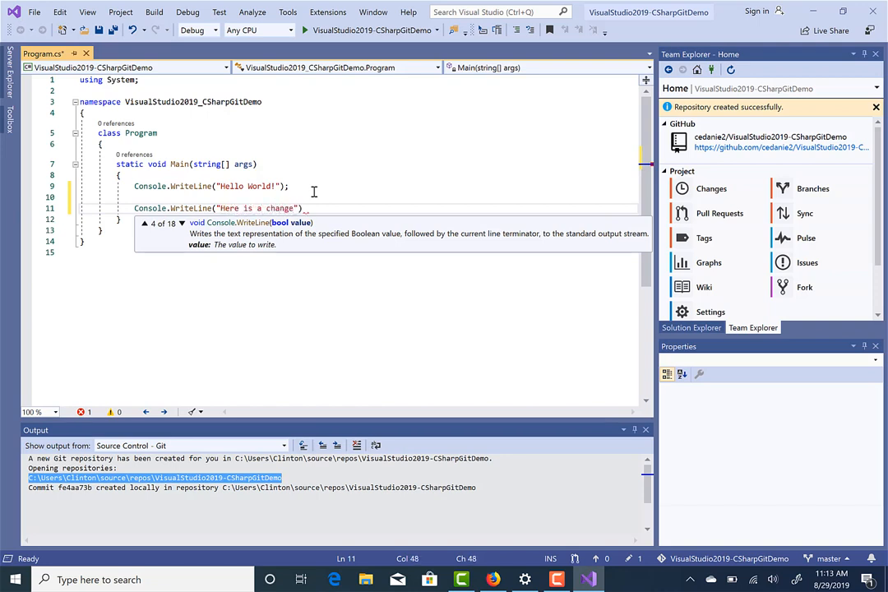
type(")")
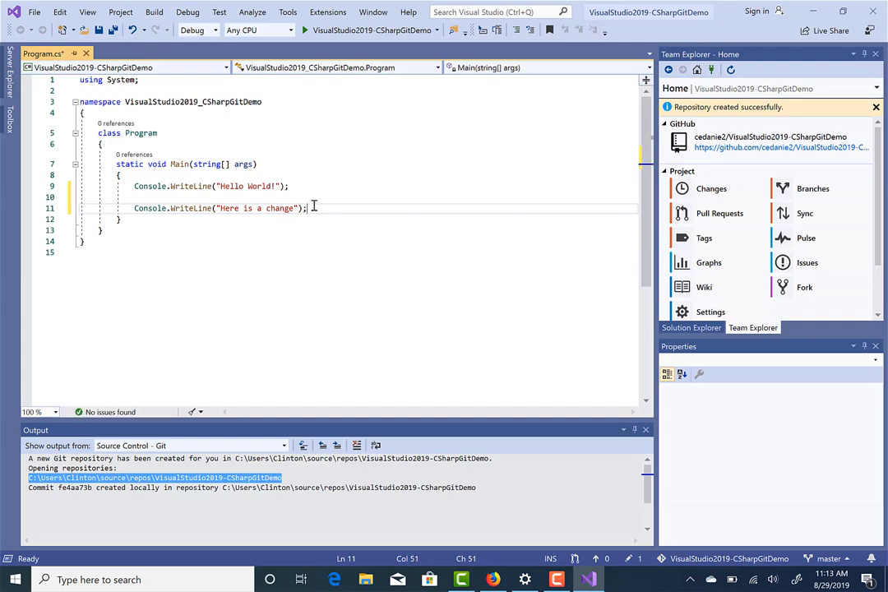
left_click(151, 14)
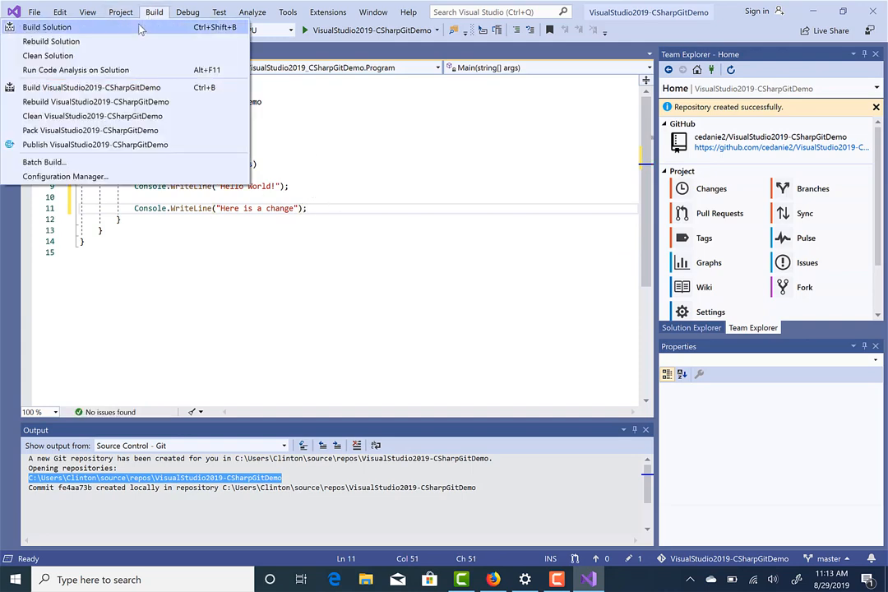
Build and run the solution to check both lines print, then list Program.cs as the pending change.
left_click(139, 27)
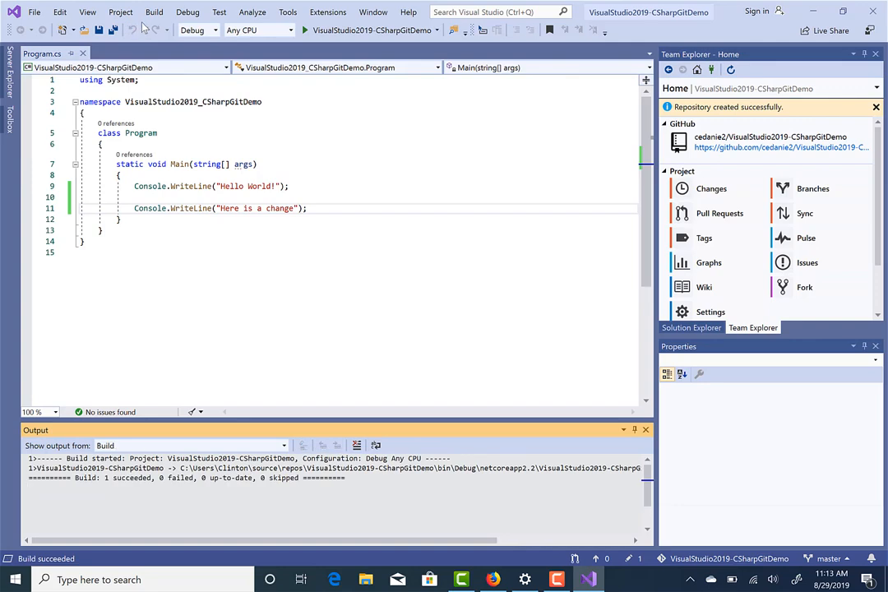
left_click(319, 30)
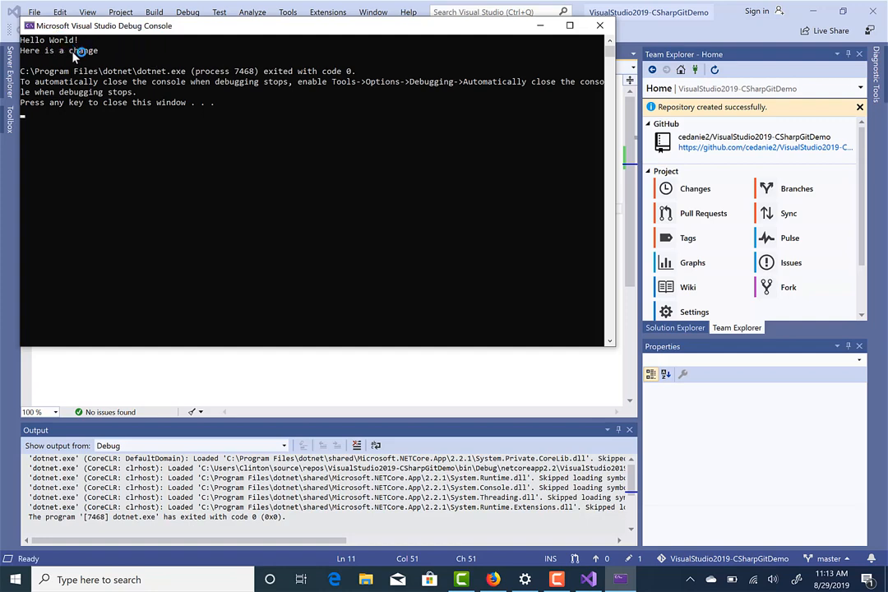
key("Return")
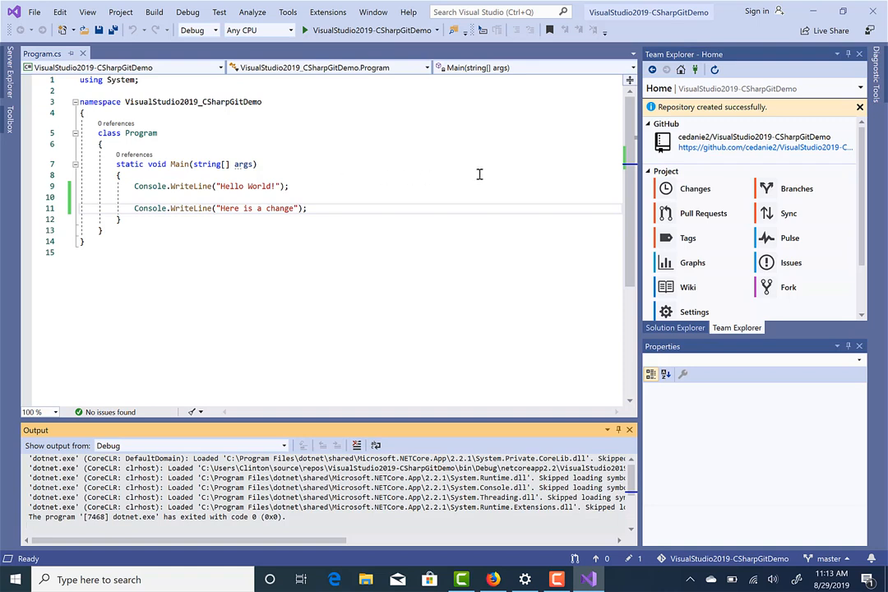
left_click(698, 190)
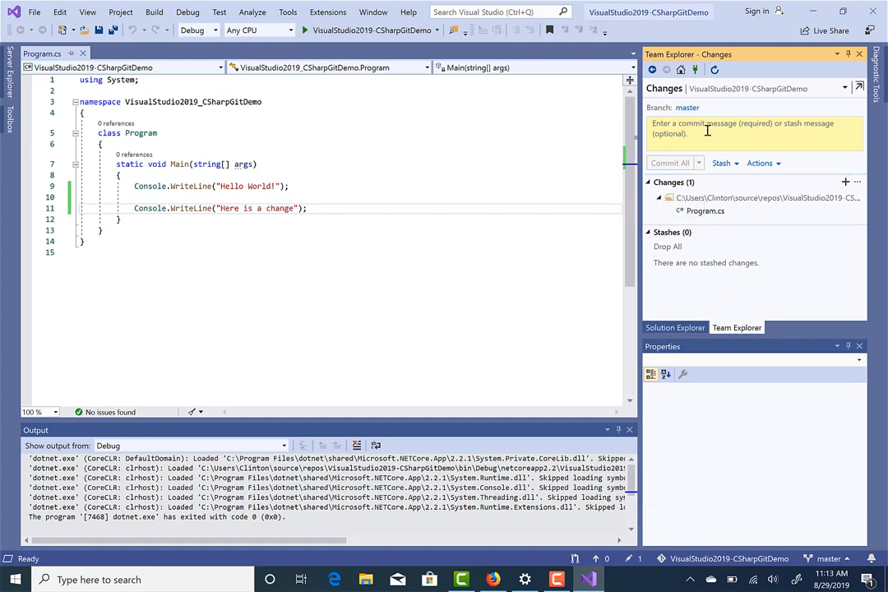
Commit the Program.cs edit locally with the message 'Commit the change'.
left_click(707, 130)
type("Commit the change")
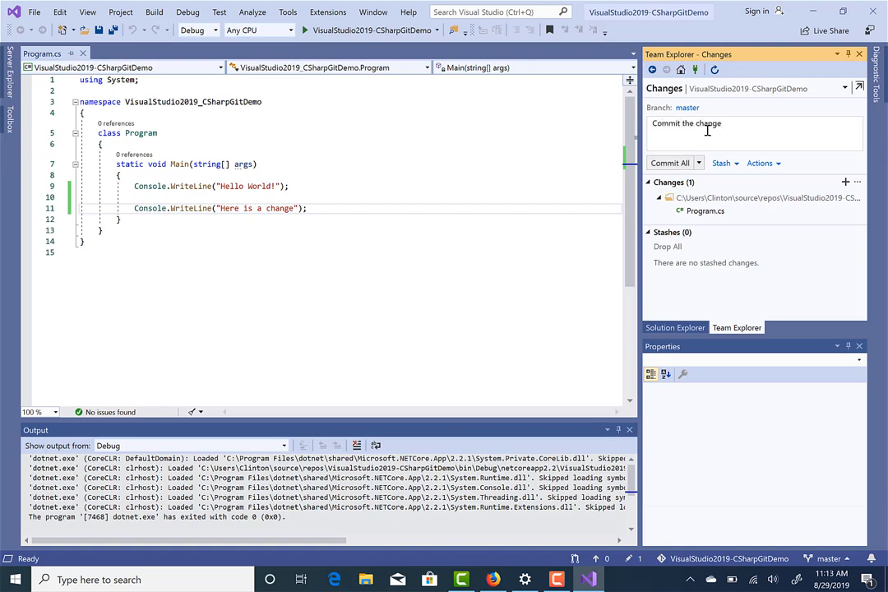
left_click(670, 163)
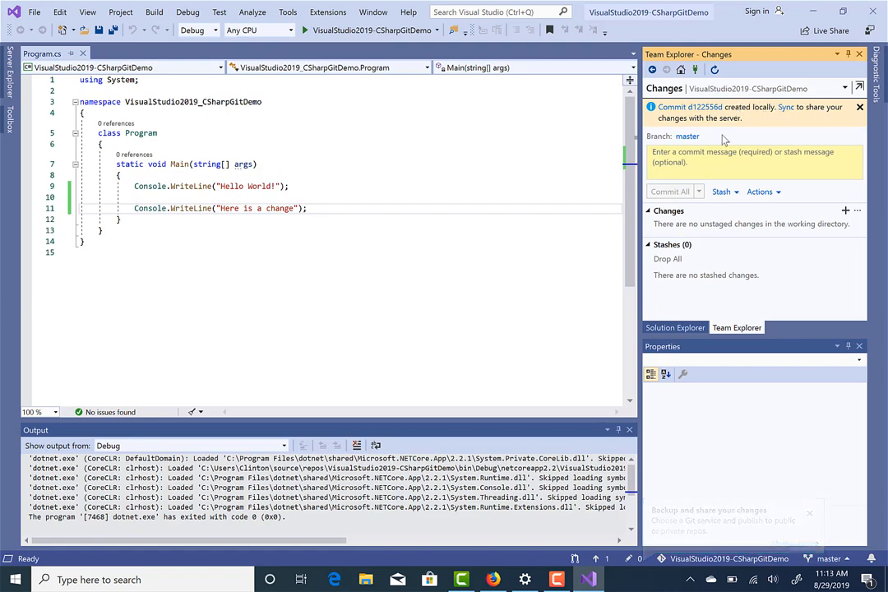
left_click(786, 109)
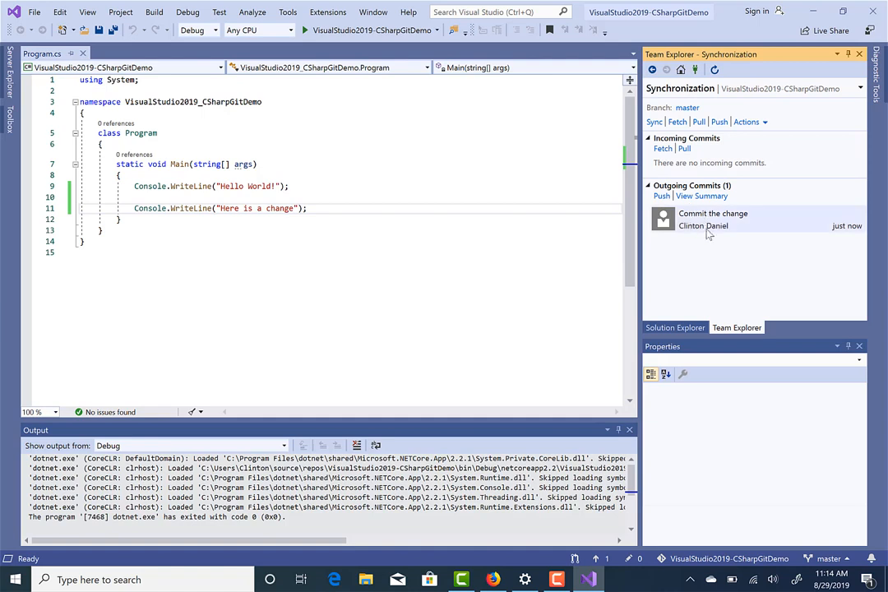
Push the outgoing 'Commit the change' commit to origin/master on GitHub.
left_click(661, 196)
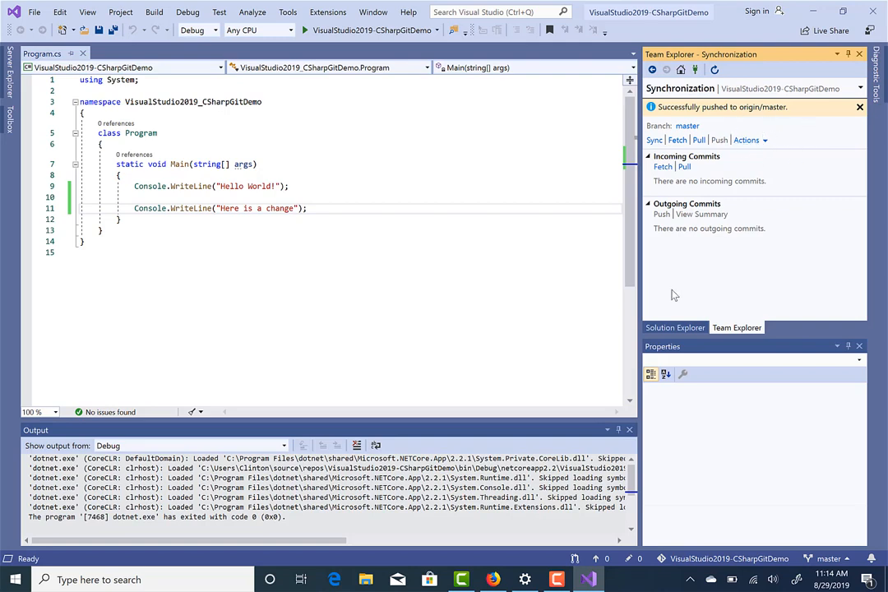
left_click(493, 580)
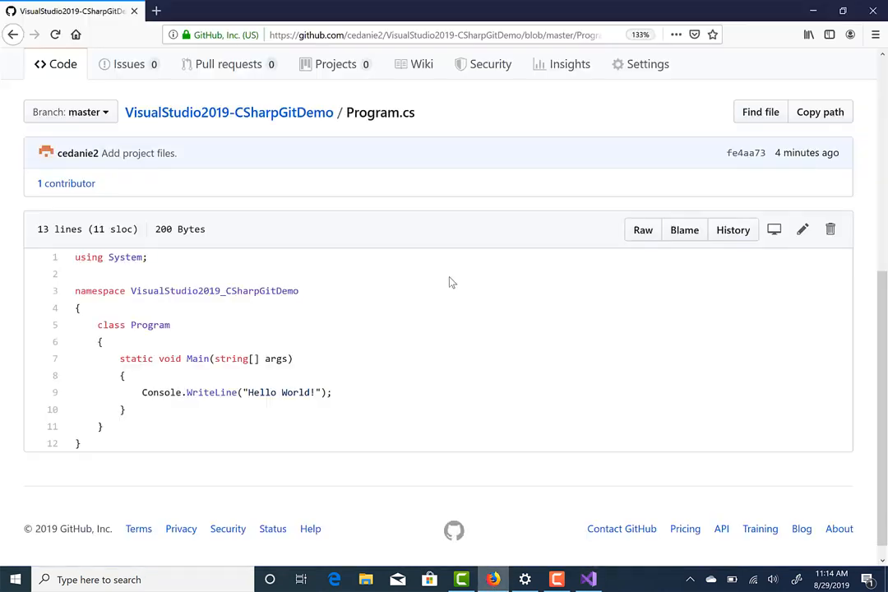
left_click(264, 122)
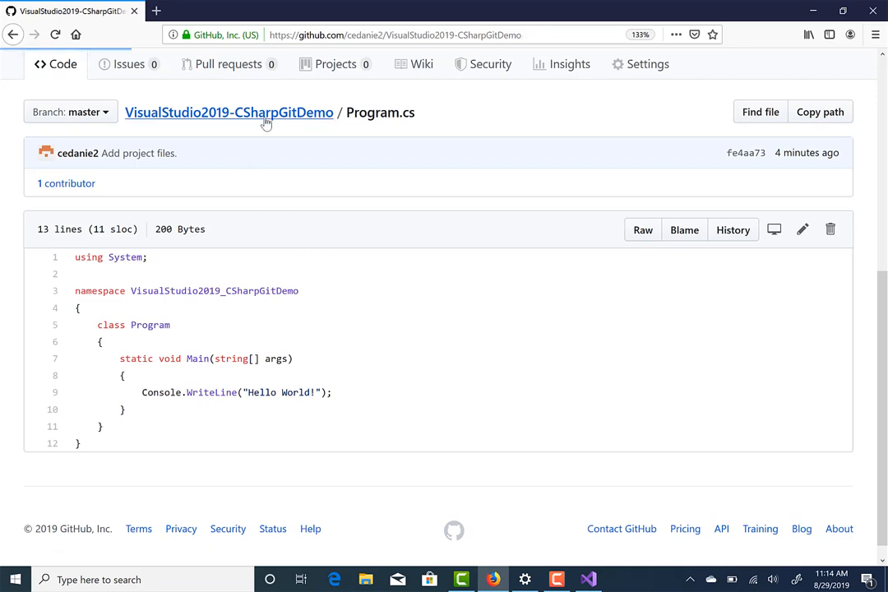
scroll(218, 271, "down", 5)
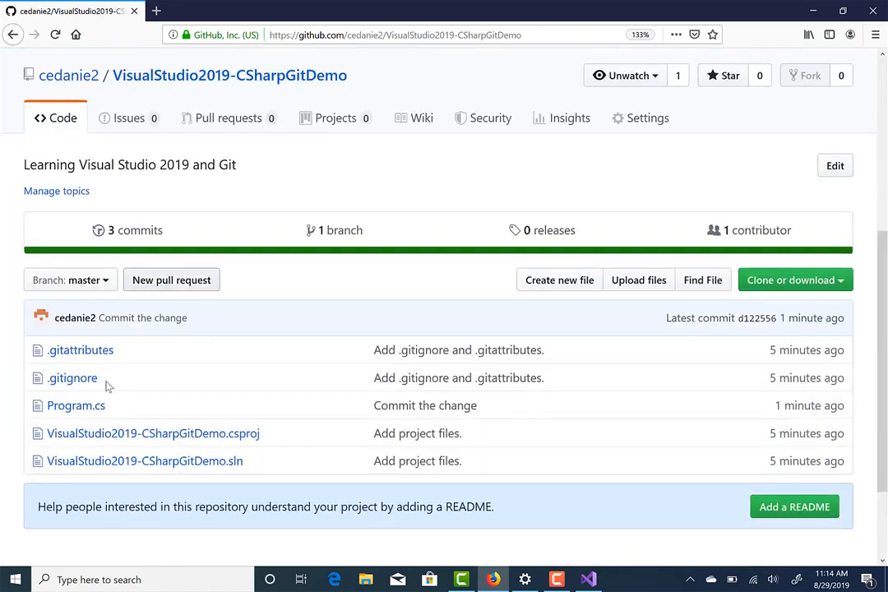
left_click(61, 408)
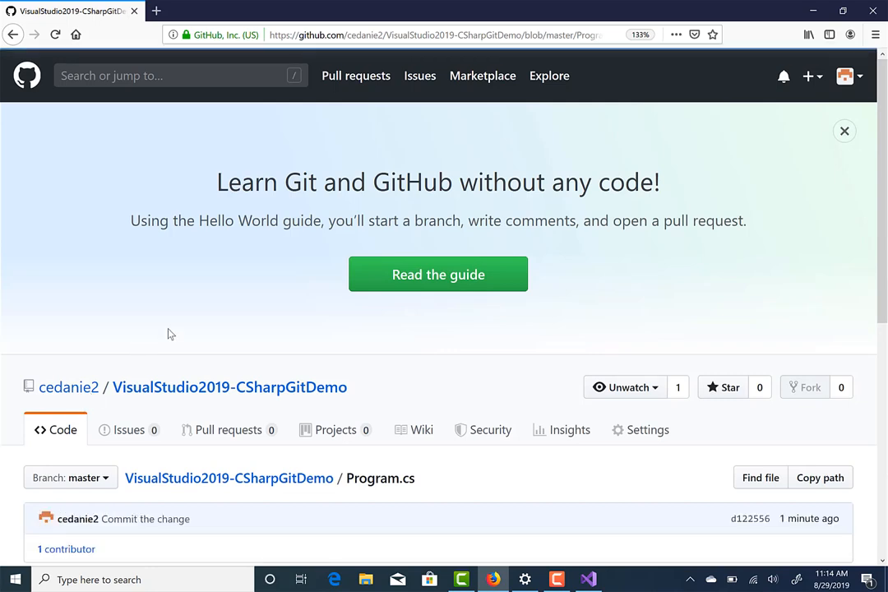
scroll(170, 334, "down", 5)
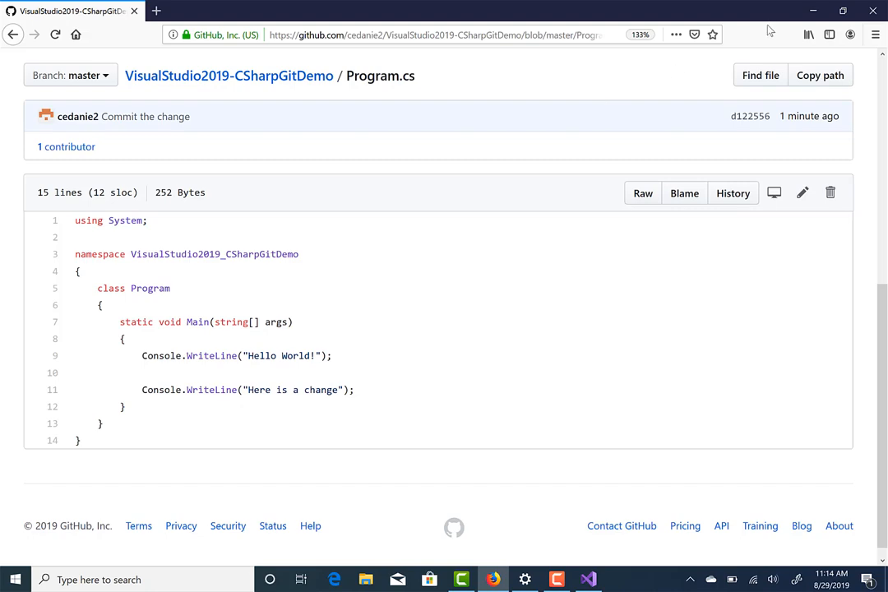
left_click(814, 11)
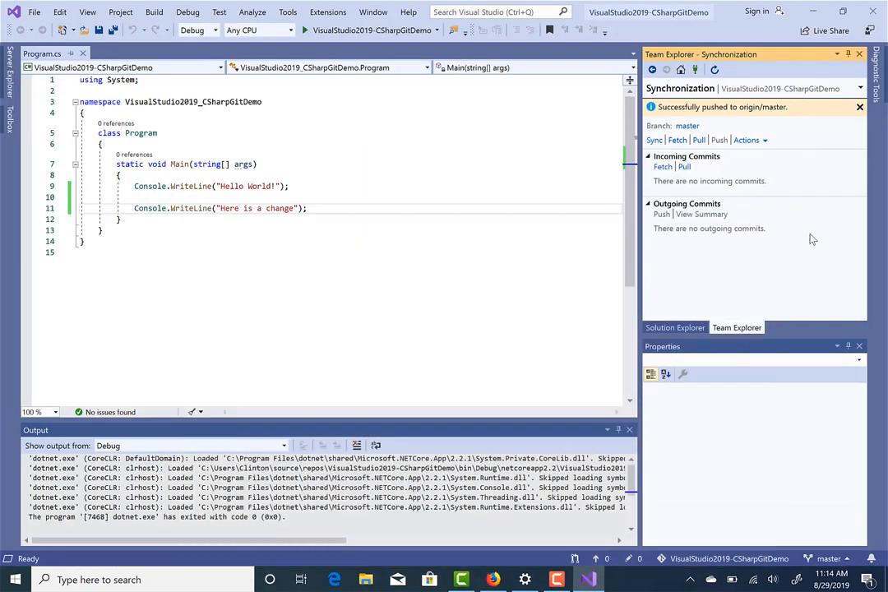